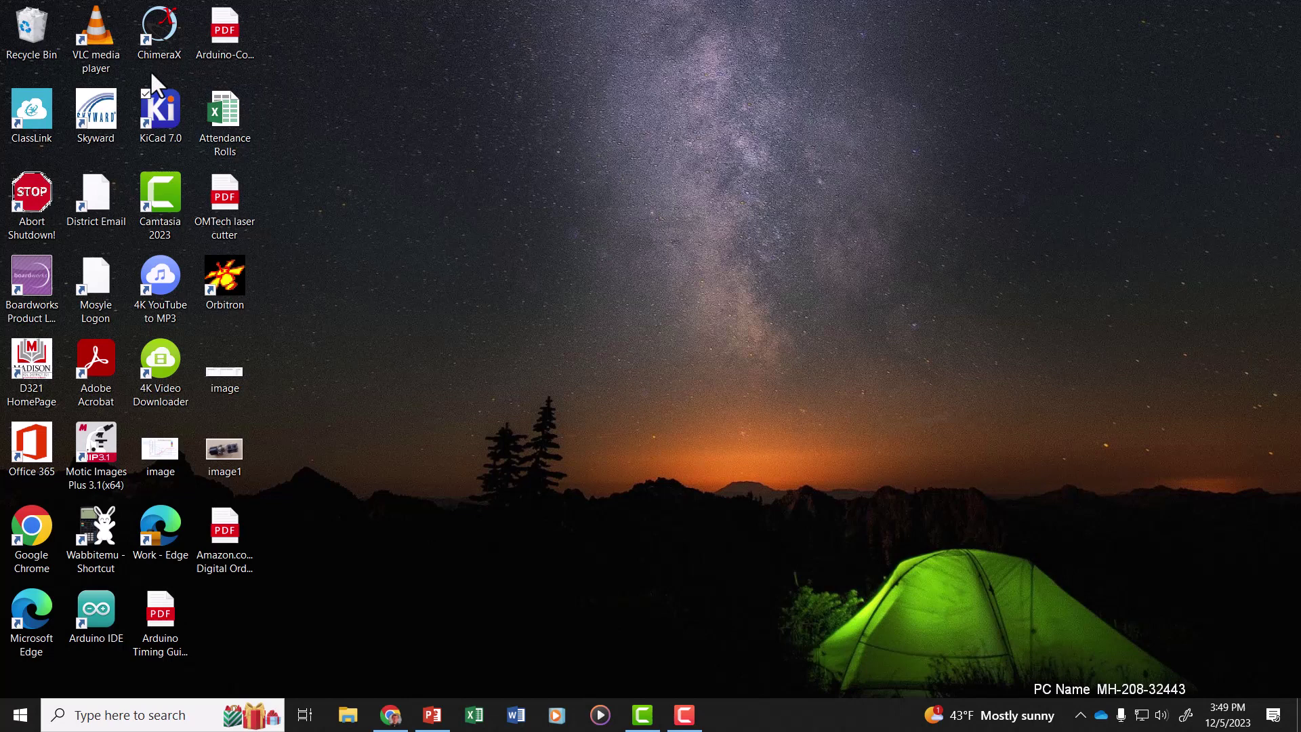
Step: Open the SMD adjustable LED schematic, zoom in, then select the .kicad_pcb file in the project manager
double_click(165, 109)
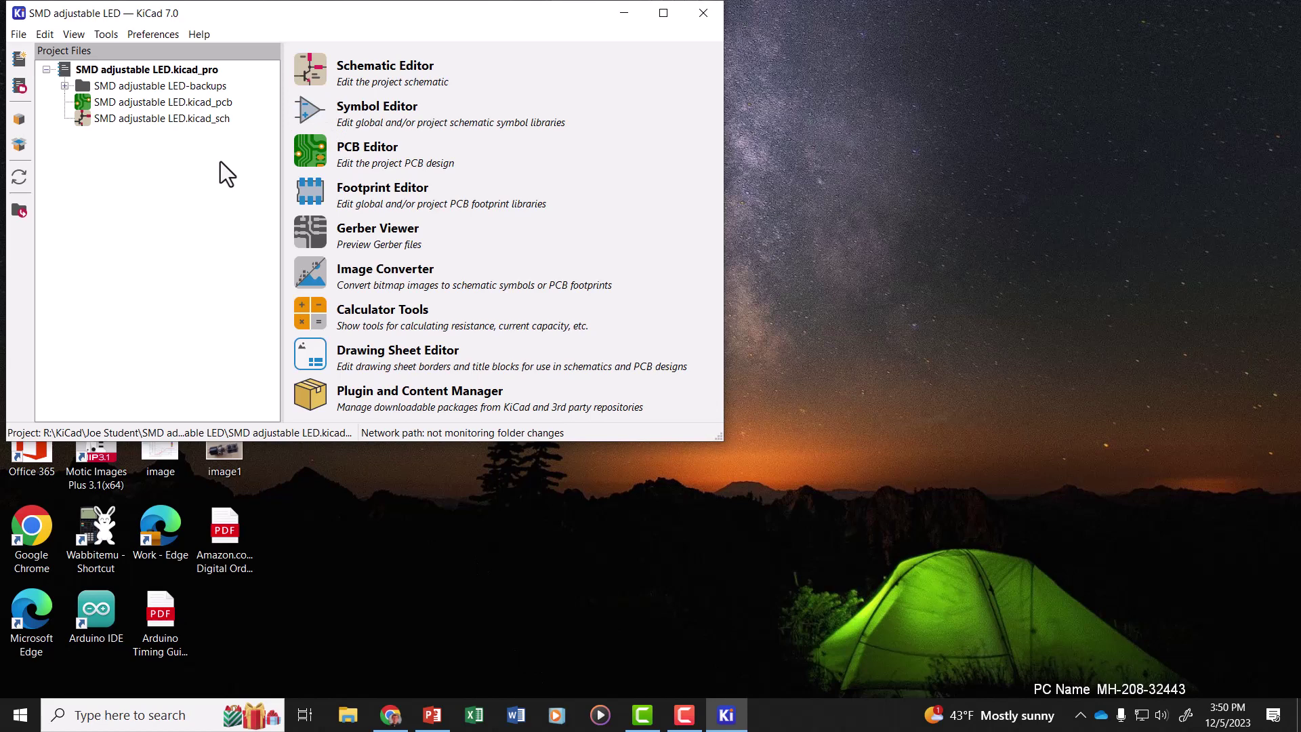
double_click(134, 120)
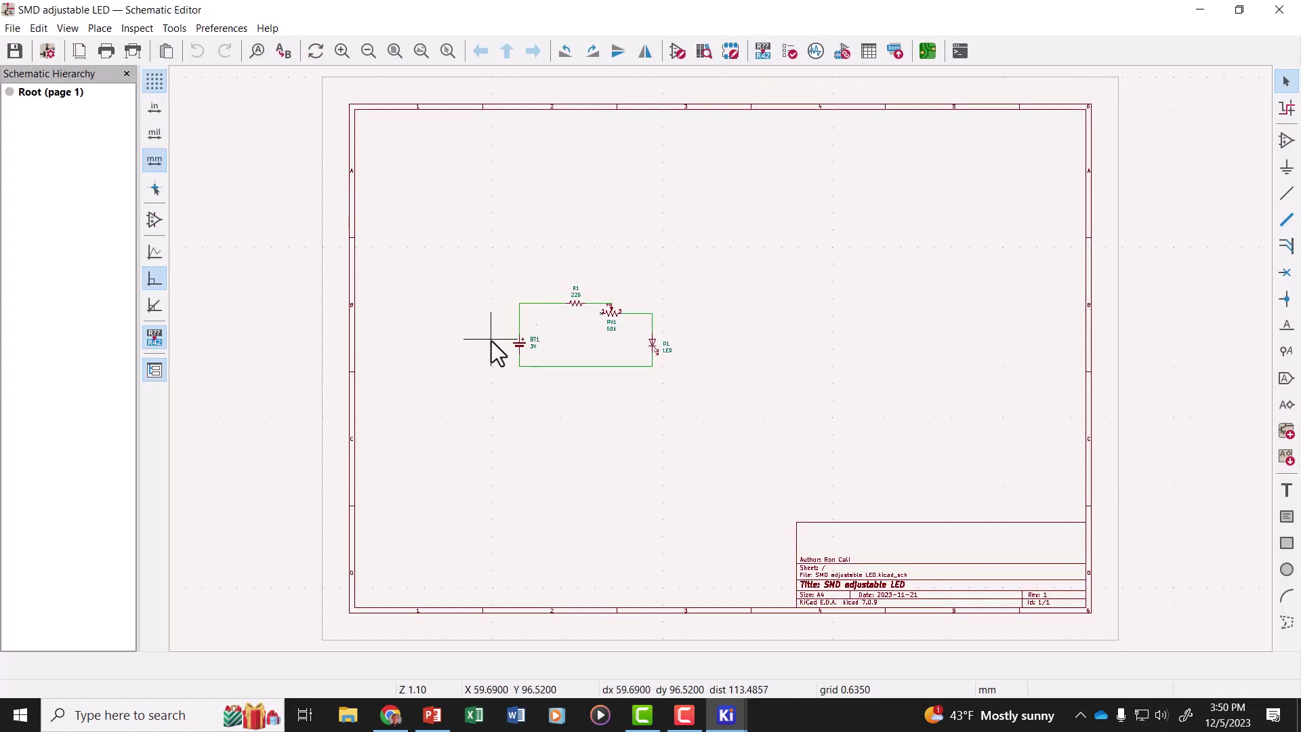
scroll(725, 369, "up", 5)
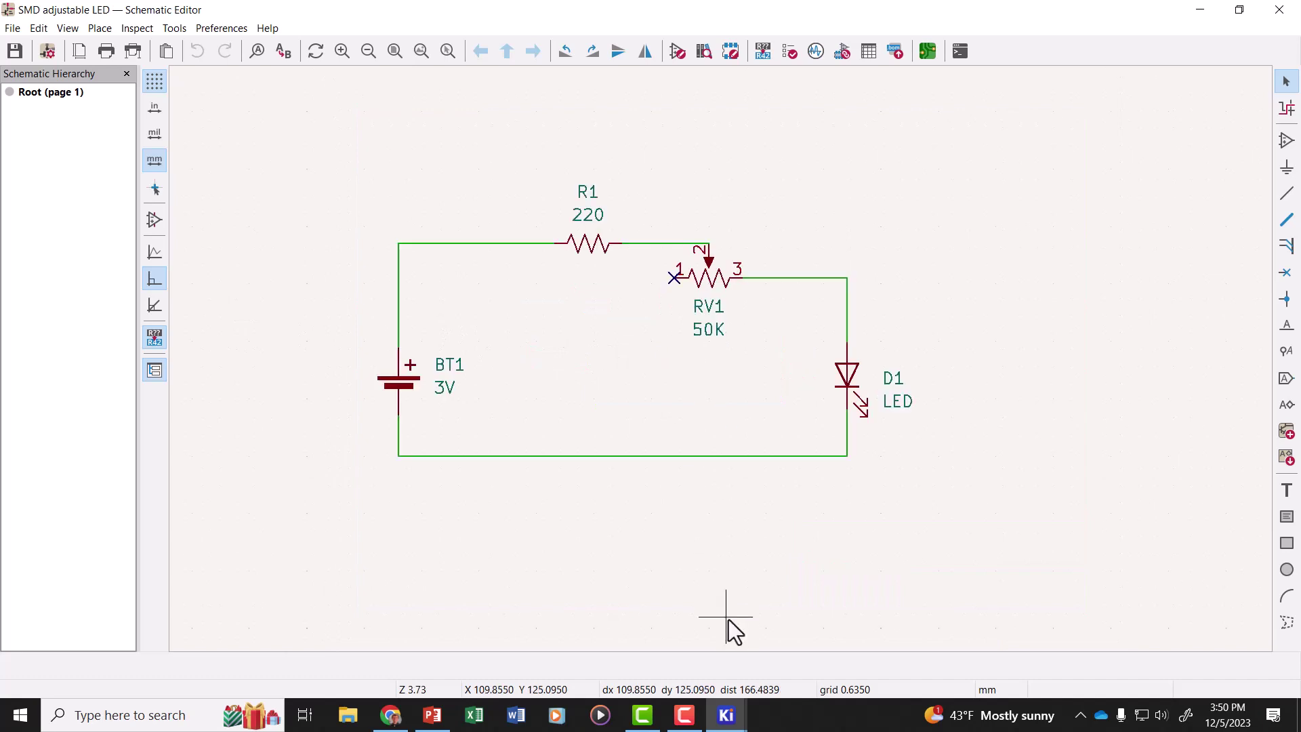
left_click(726, 715)
left_click(126, 103)
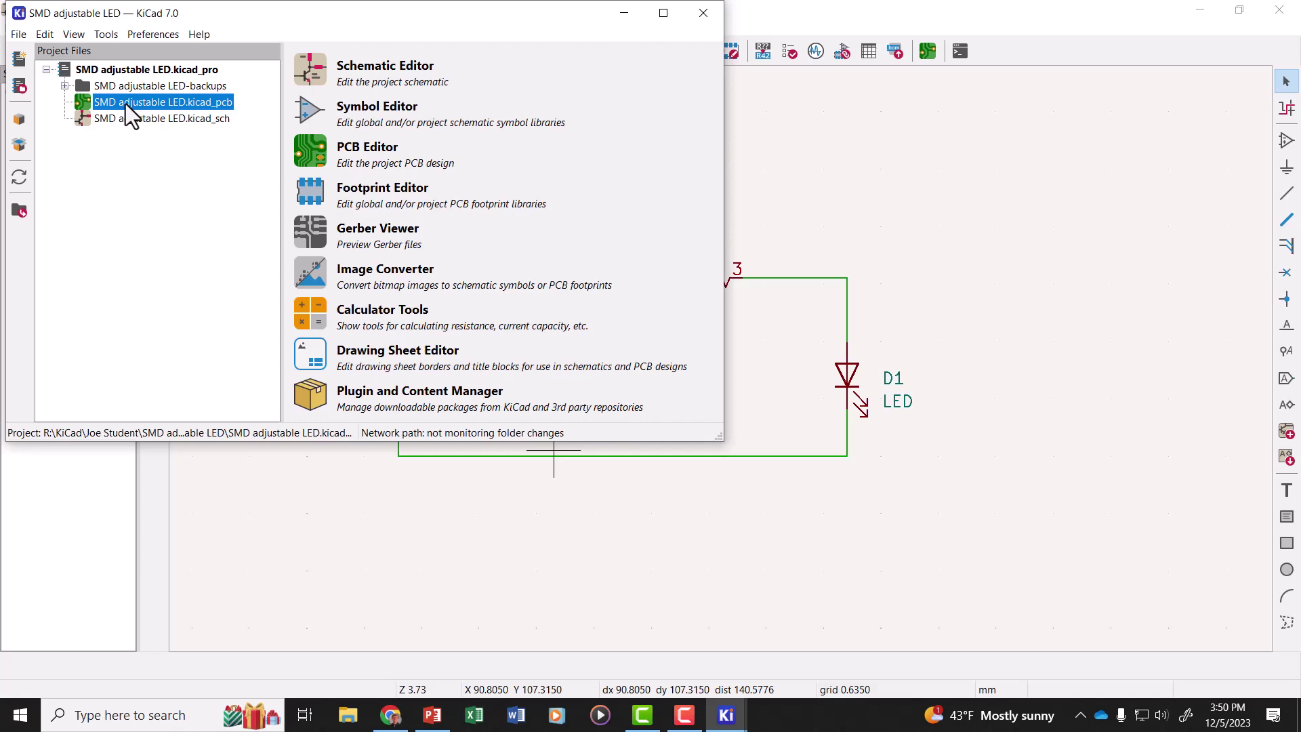
Step: Open the board layout and measure the outline from its top-left corner down, about 57 mm
double_click(124, 104)
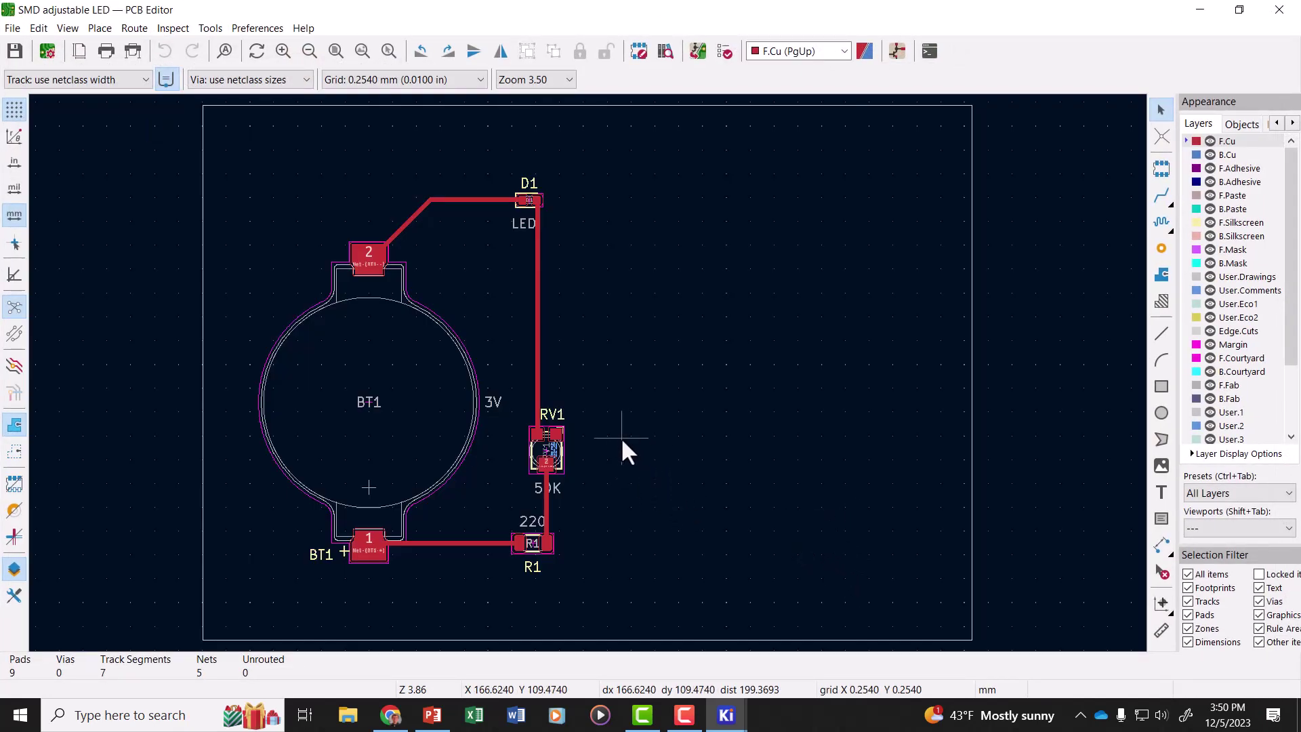
scroll(621, 437, "down", 2)
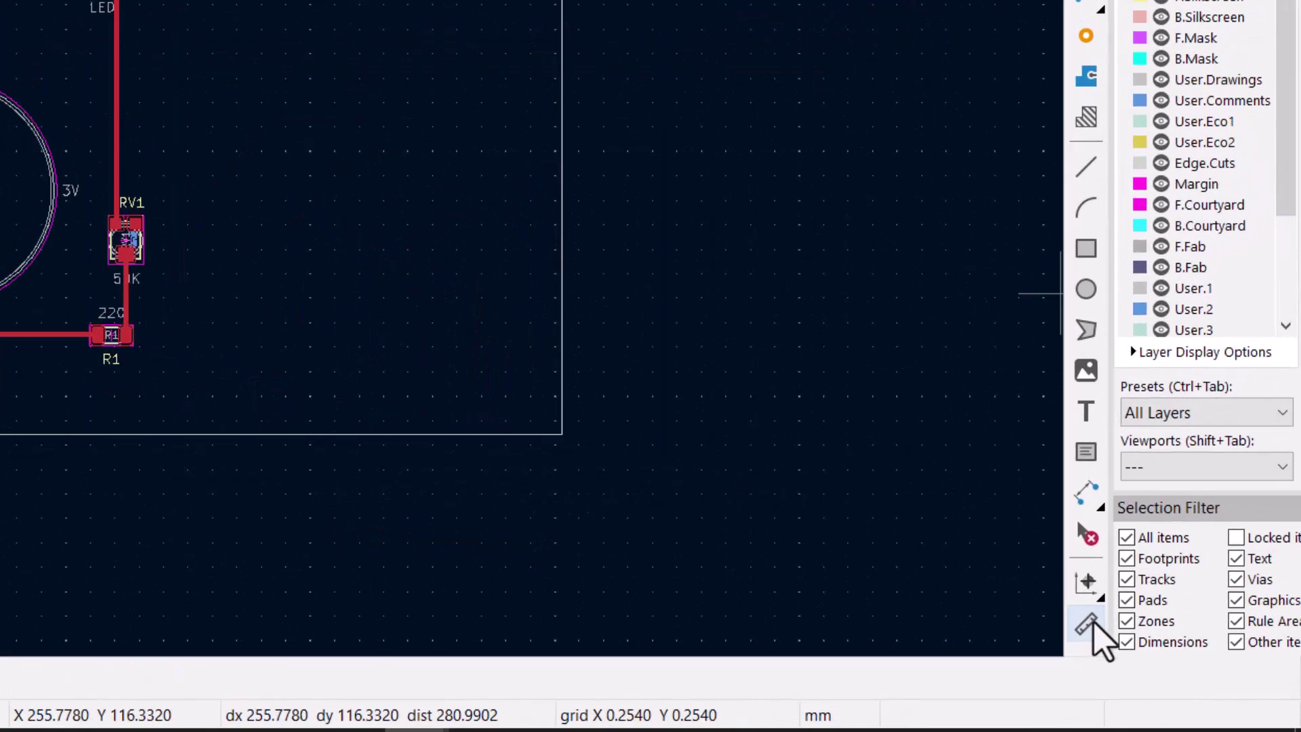
left_click(988, 618)
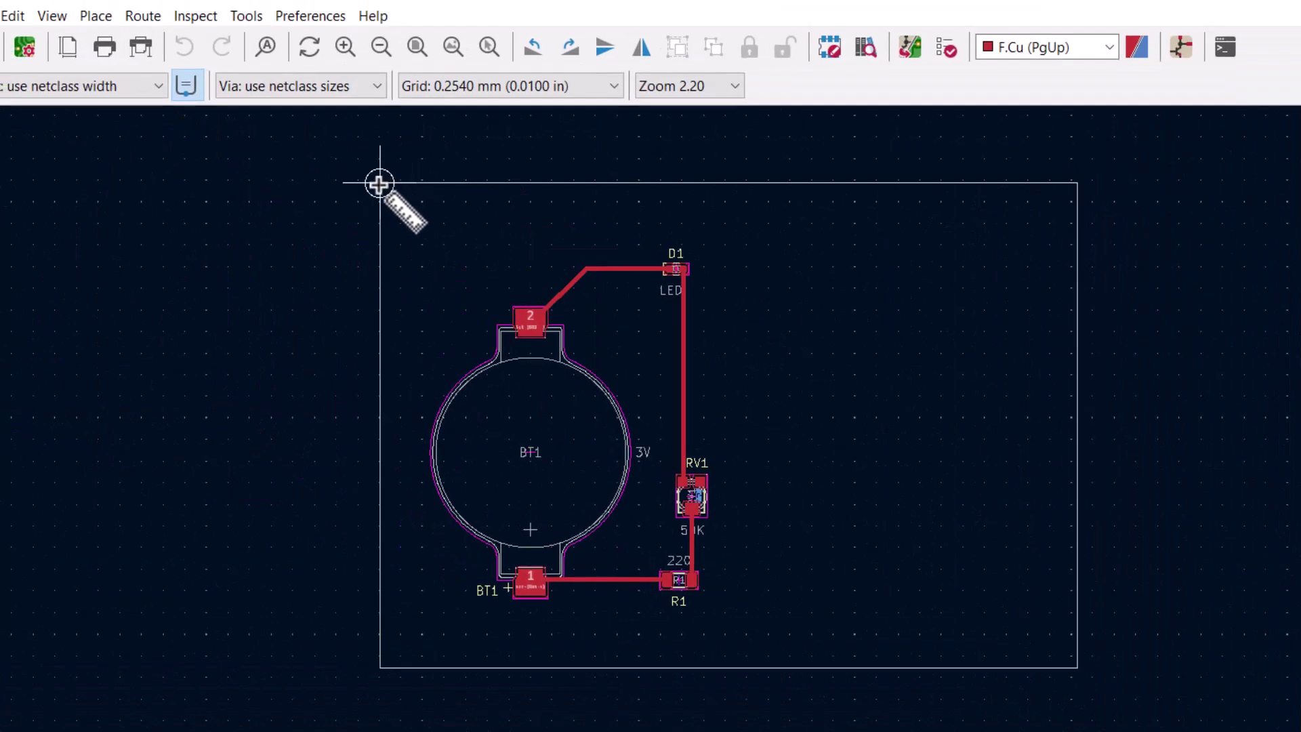
left_click(380, 183)
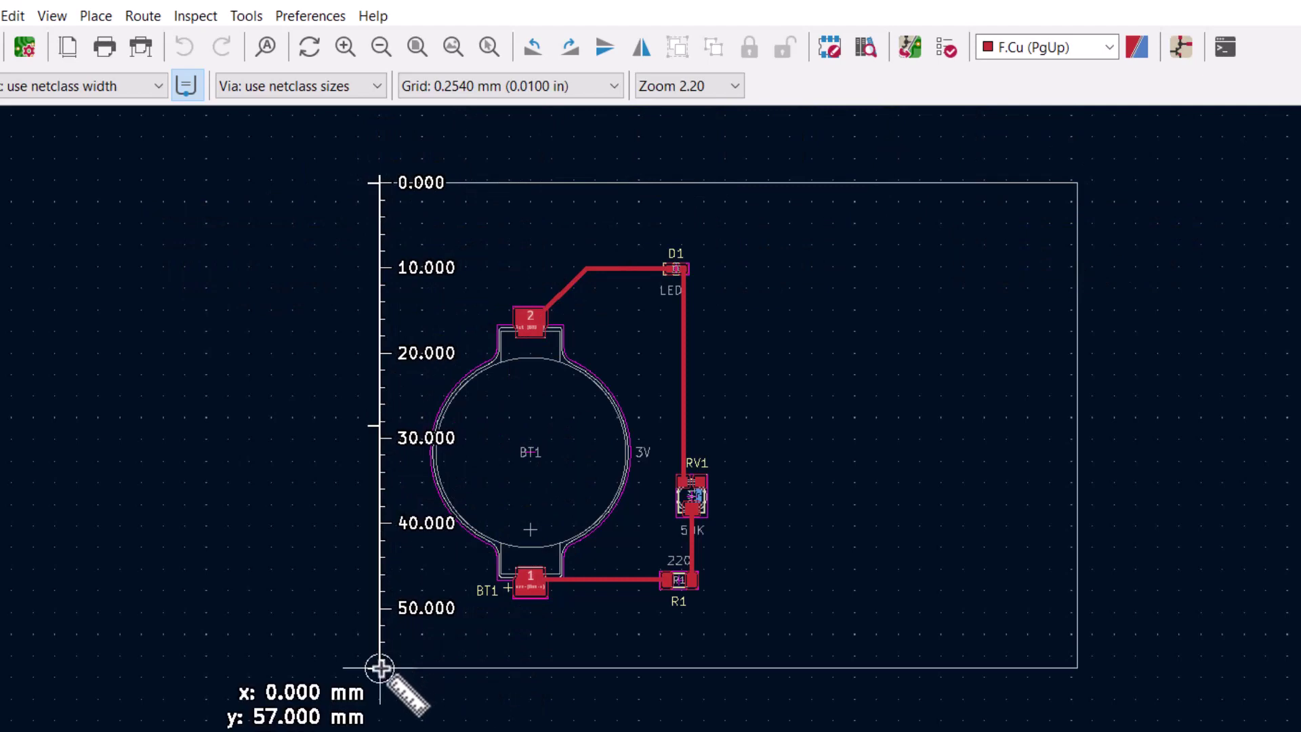
right_click(428, 708)
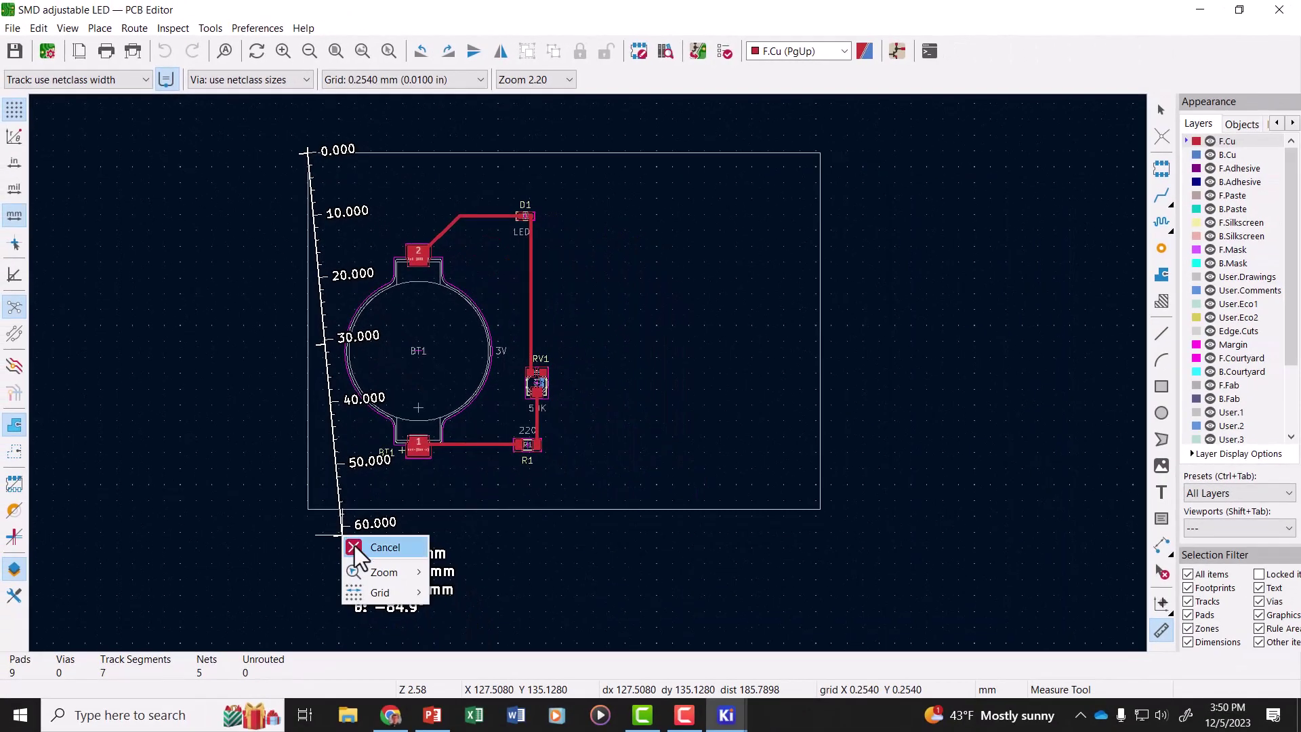
left_click(355, 546)
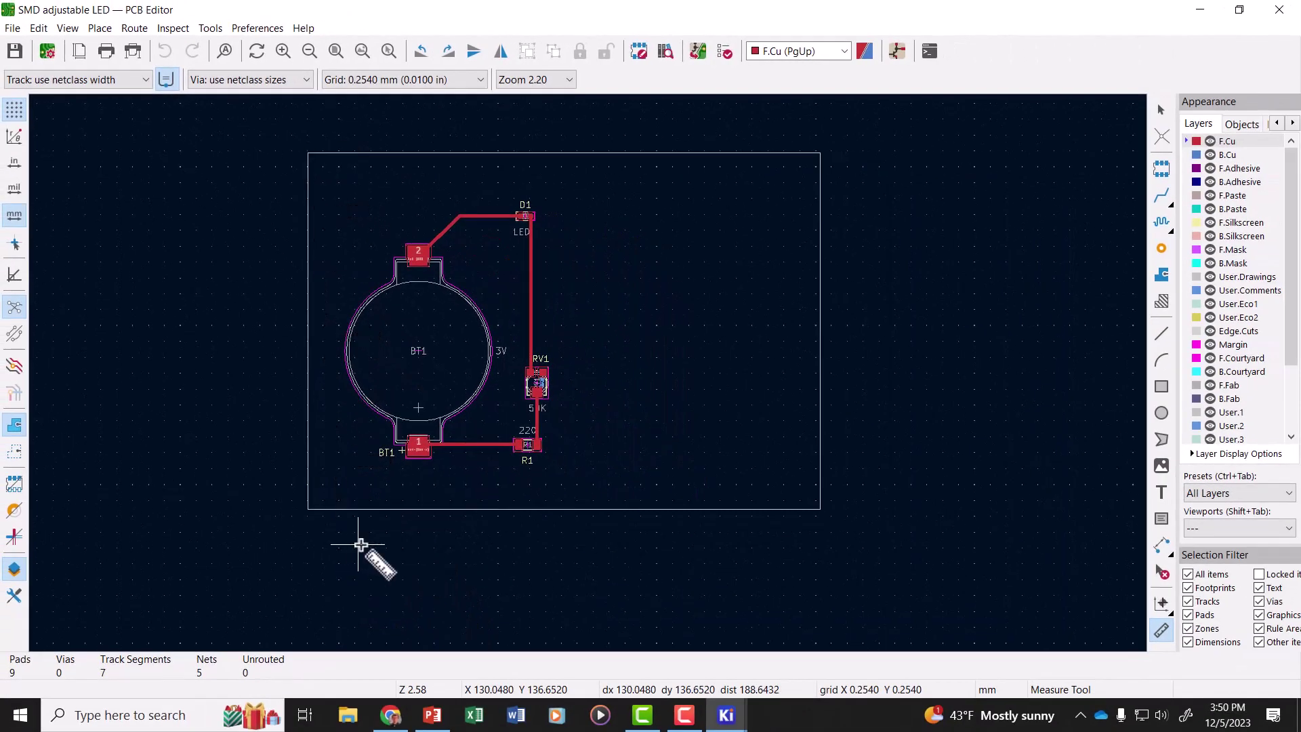
Step: Run the Design Rules Checker on the board, getting 0 violations and 0 unconnected items
left_click(1162, 108)
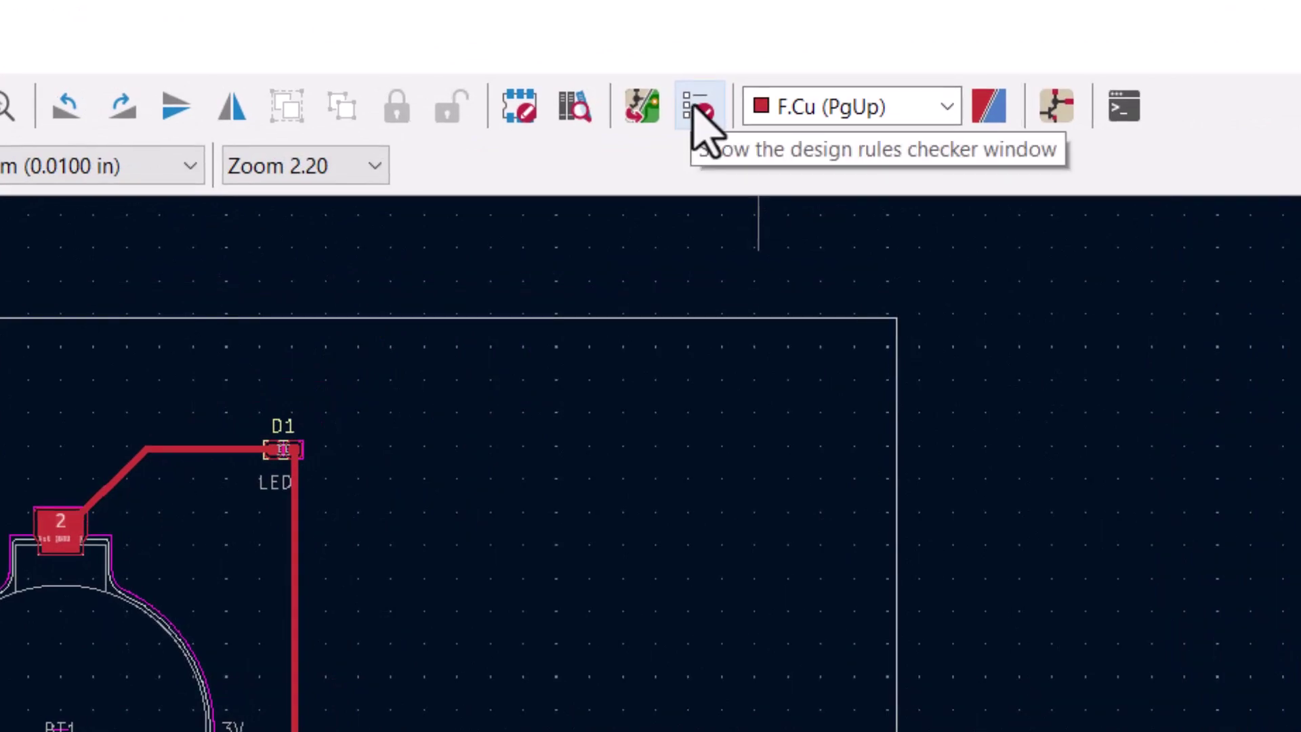
left_click(698, 107)
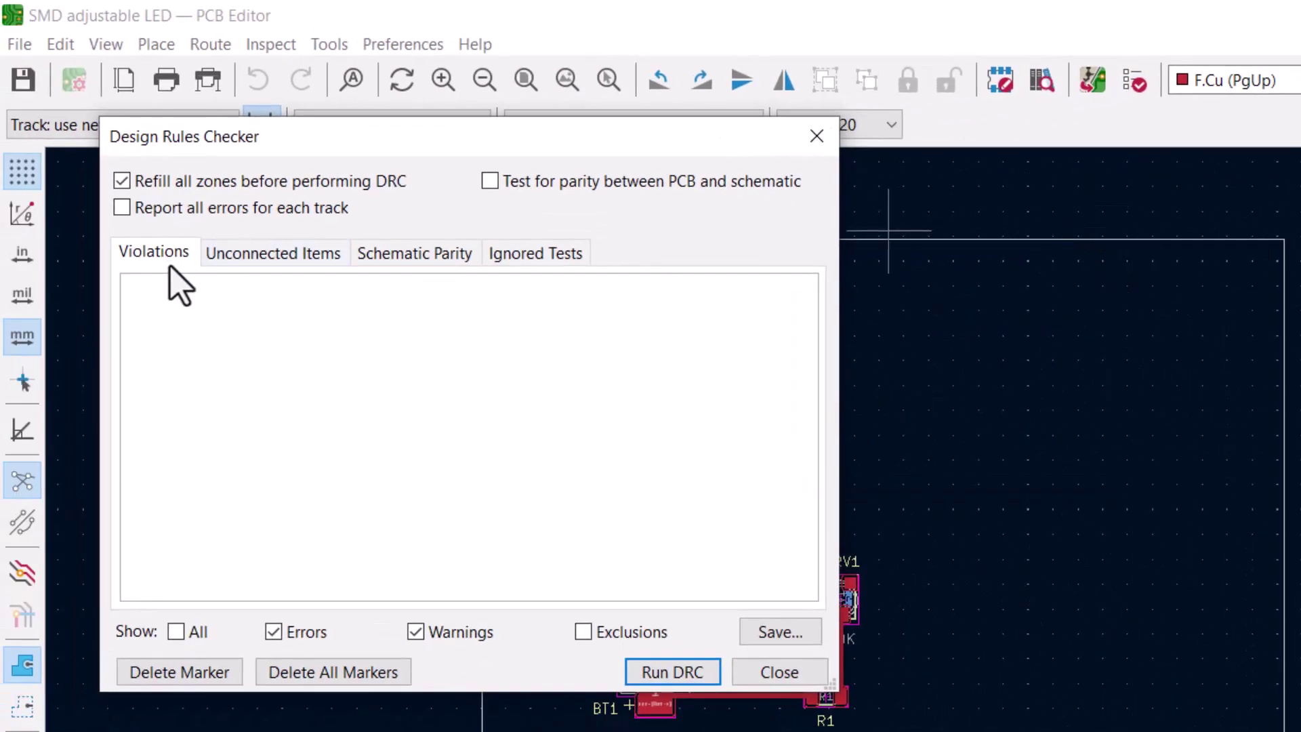
left_click(665, 671)
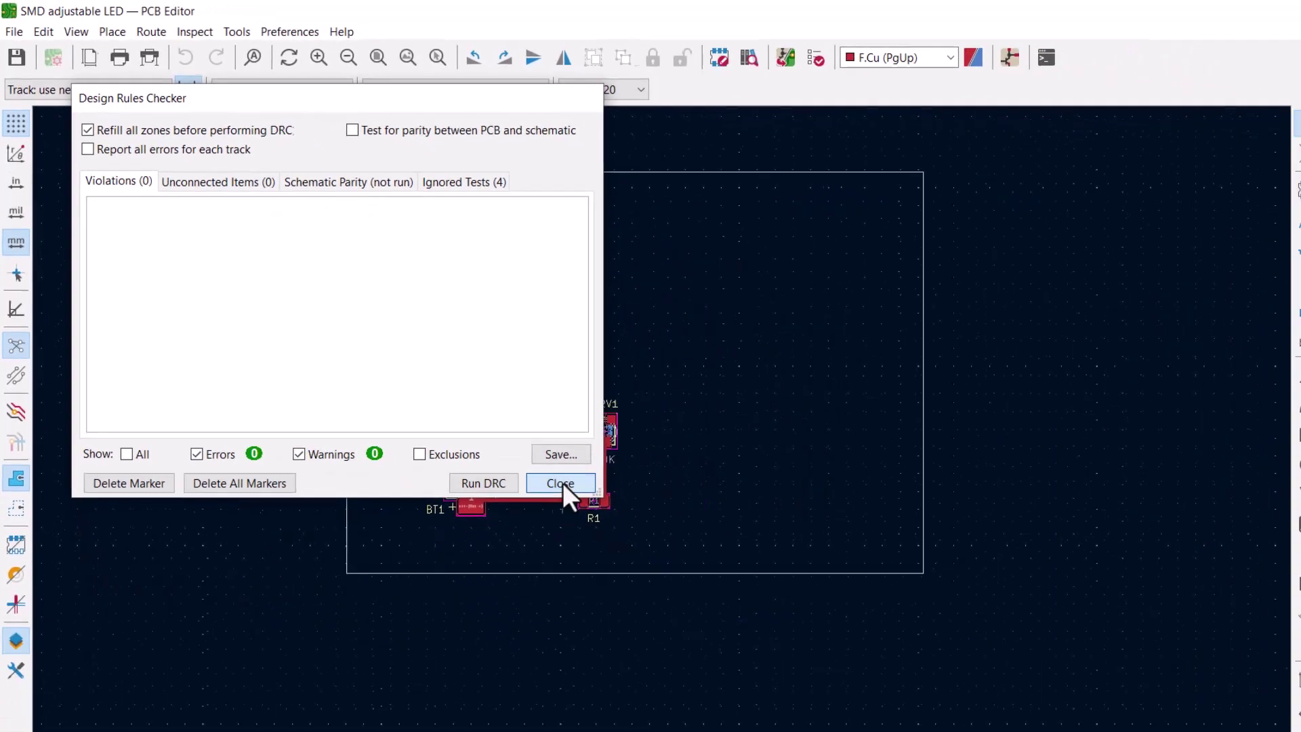
left_click(768, 661)
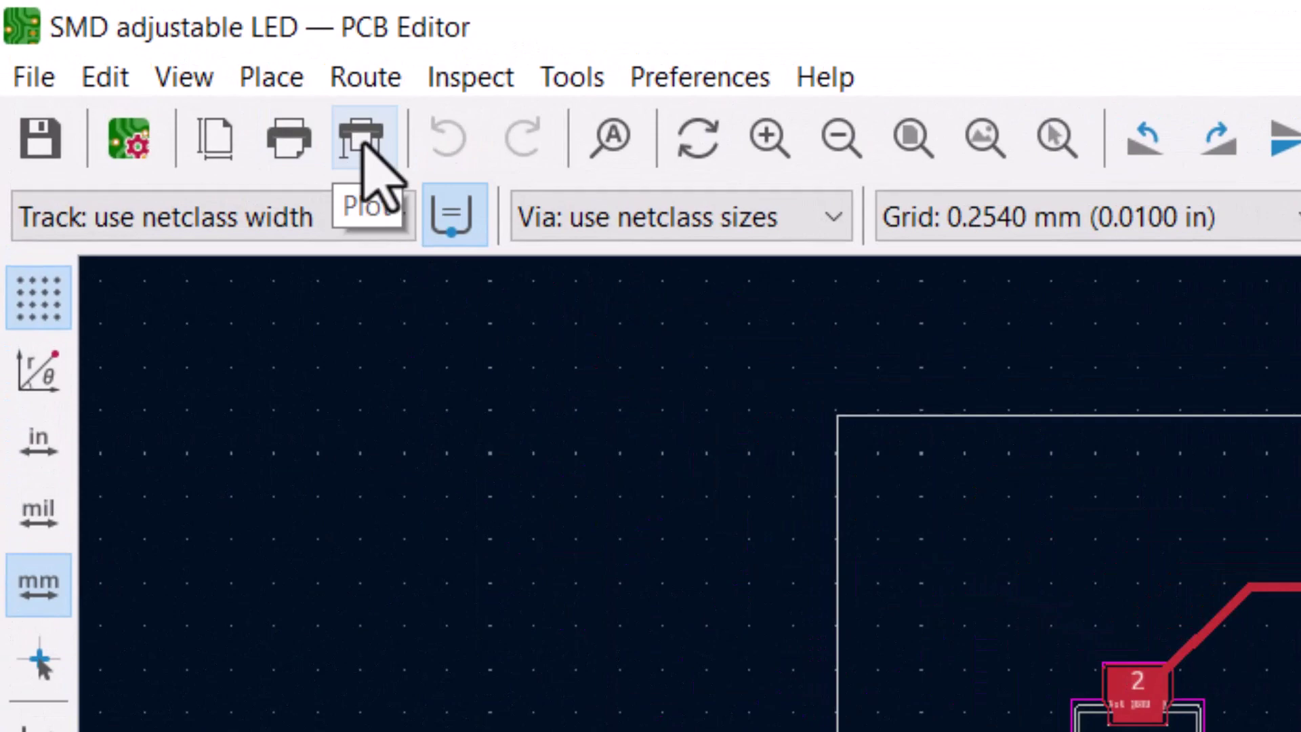
Step: In the Plot dialog, exclude B.Cu, F.Silkscreen and B.Silkscreen, keeping F.Cu and Edge.Cuts
left_click(357, 139)
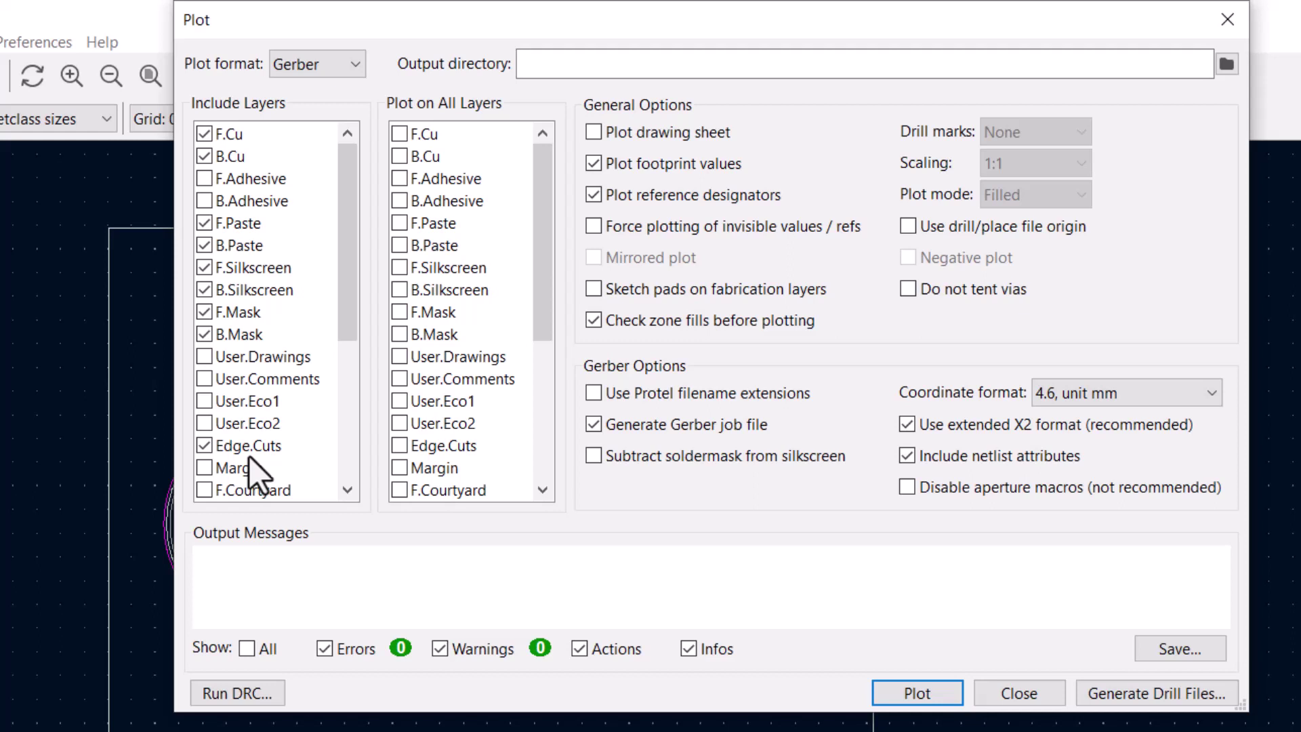
left_click(204, 156)
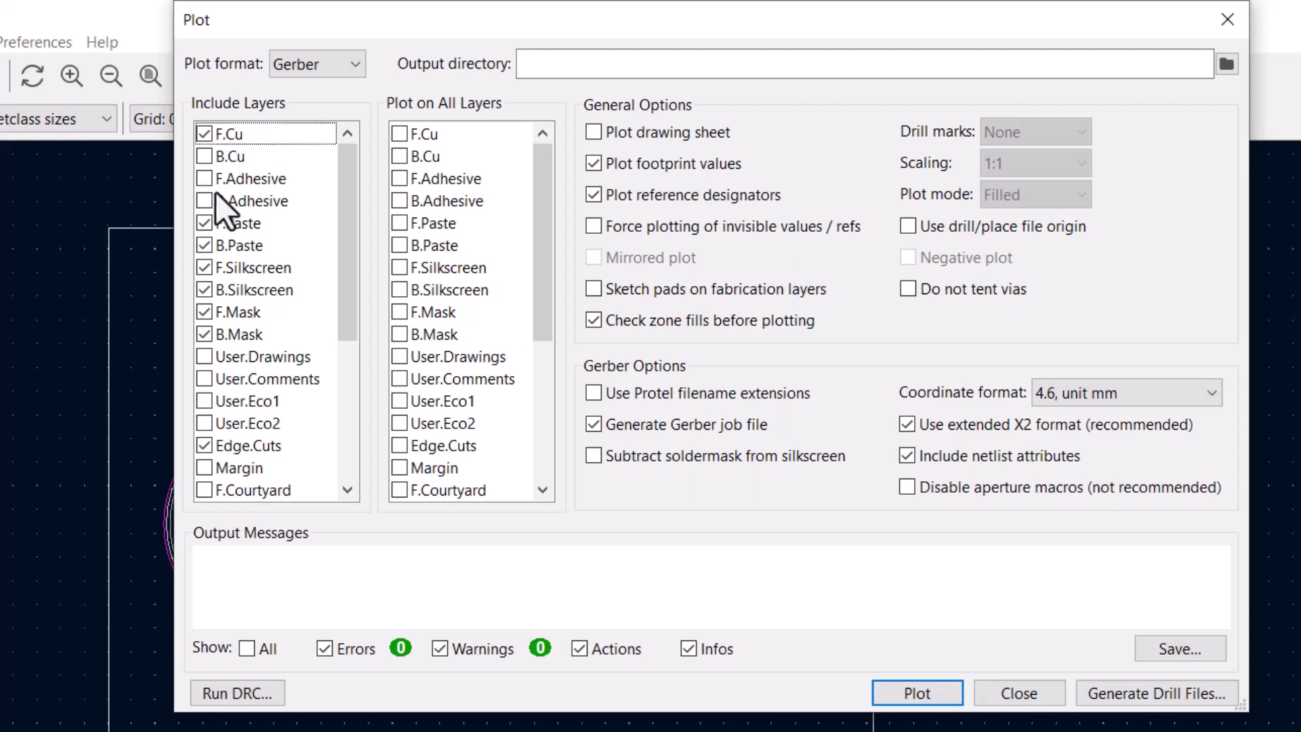
left_click(201, 270)
left_click(203, 290)
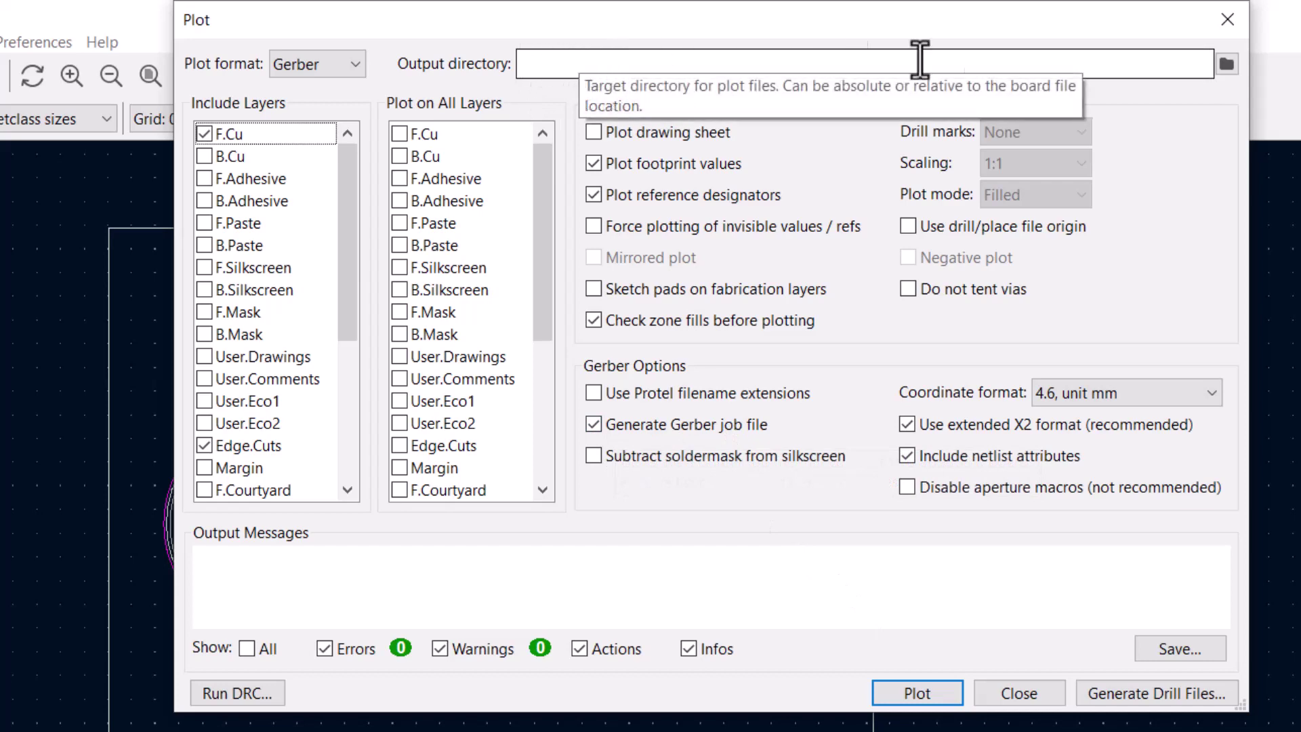
Step: Set the output directory to the SMD adjustable LED-backups folder and plot the Gerber files
left_click(1223, 66)
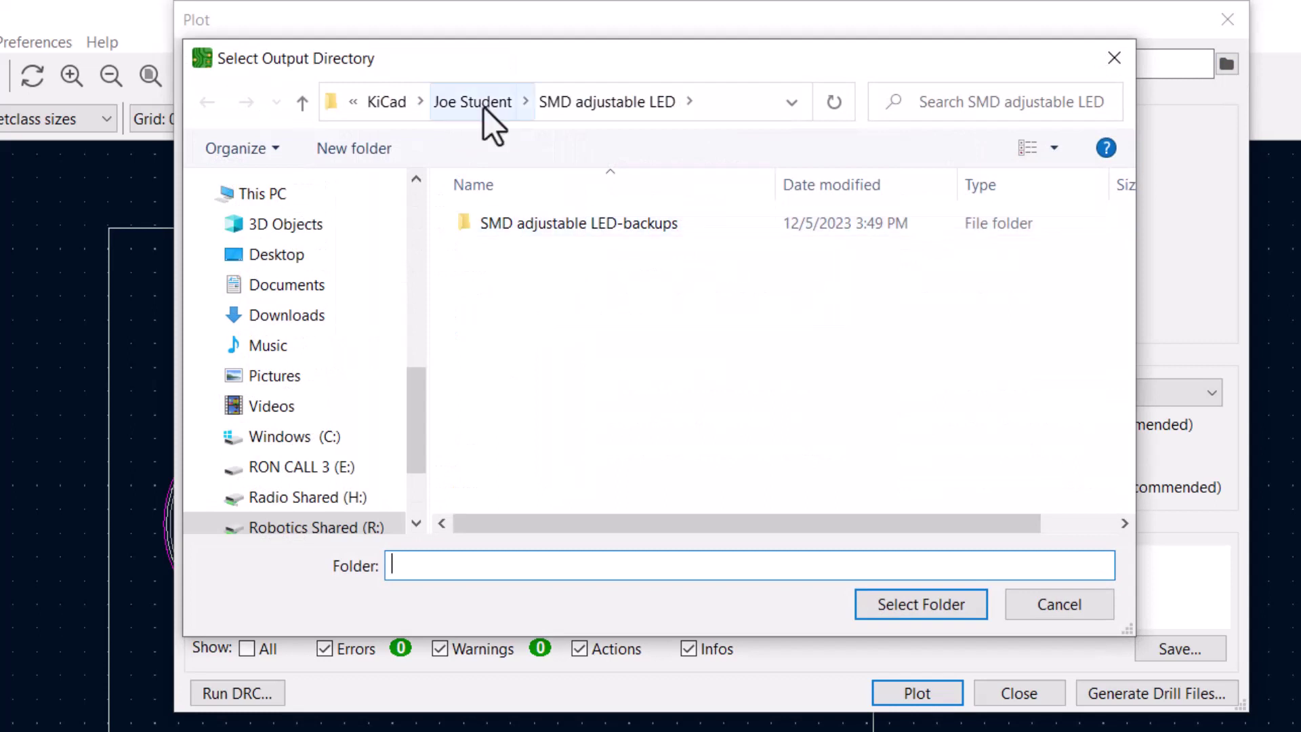
left_click(535, 222)
left_click(899, 613)
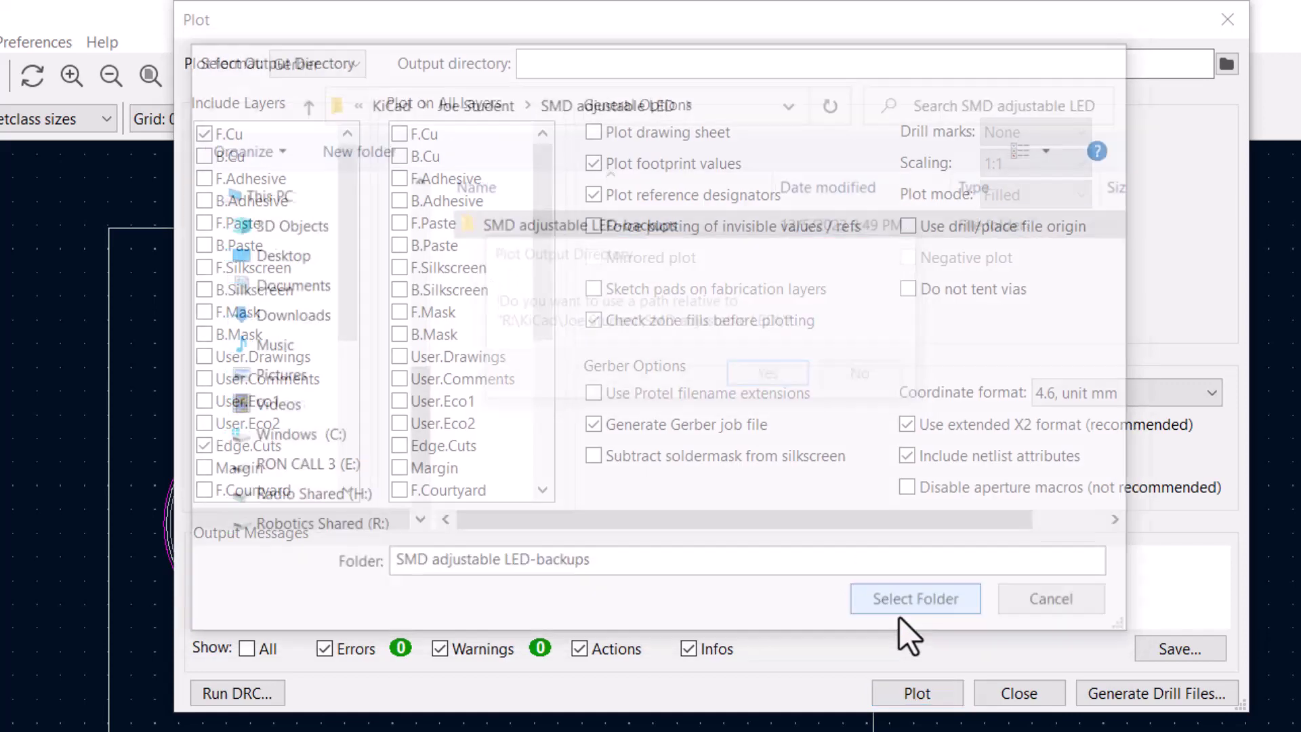
left_click(765, 376)
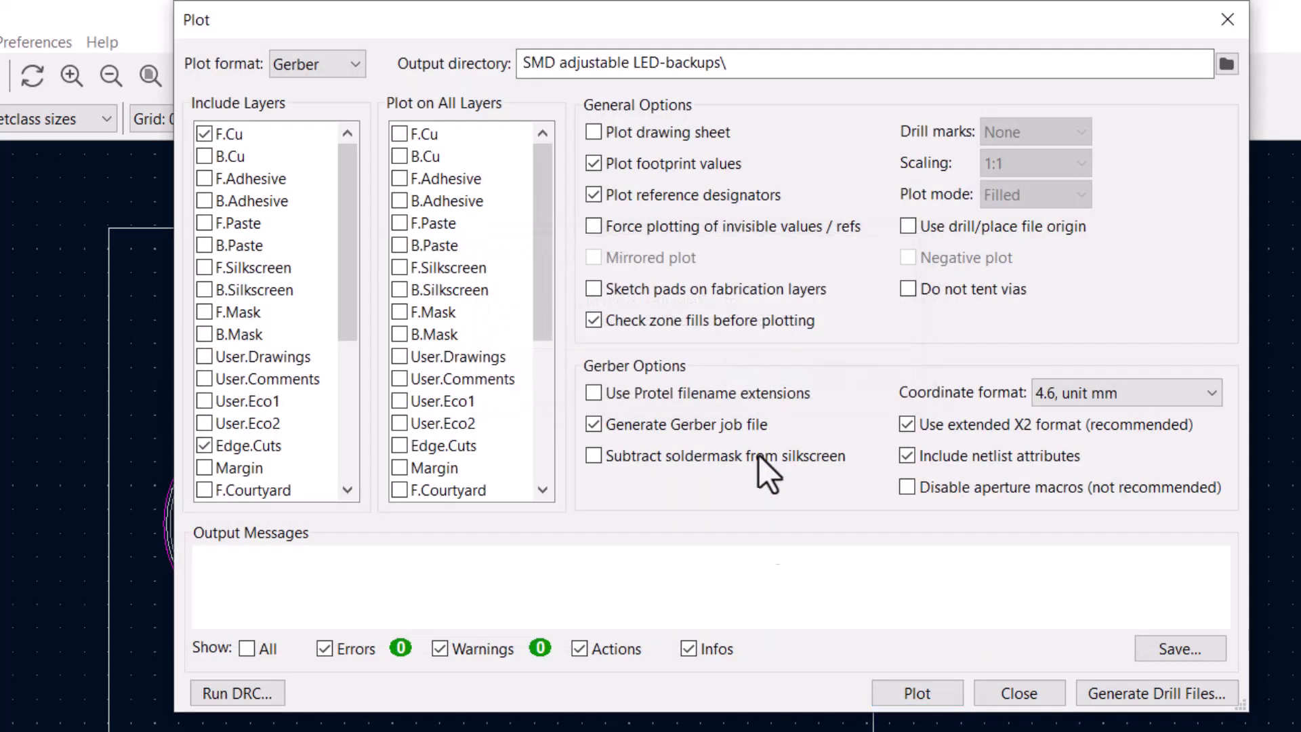
left_click(916, 691)
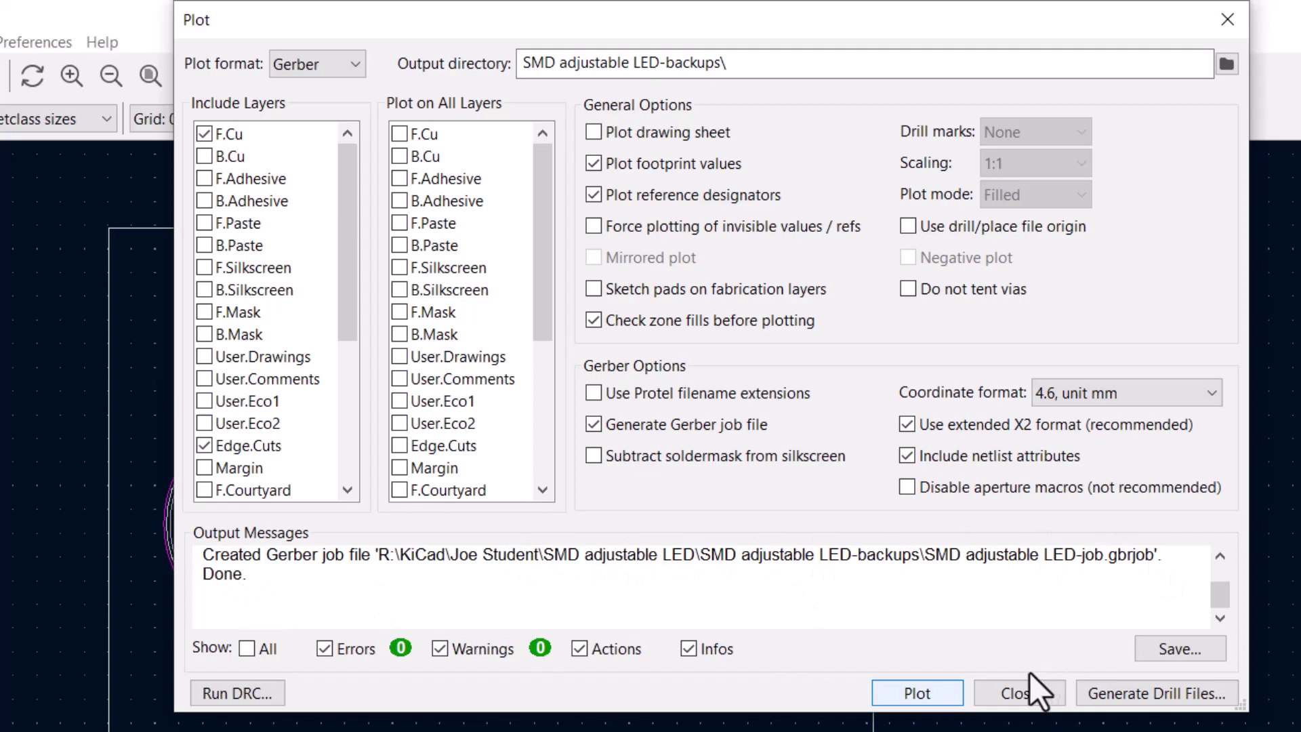
Step: Close the Plot dialog and launch Gerber Viewer from the project manager
left_click(1019, 693)
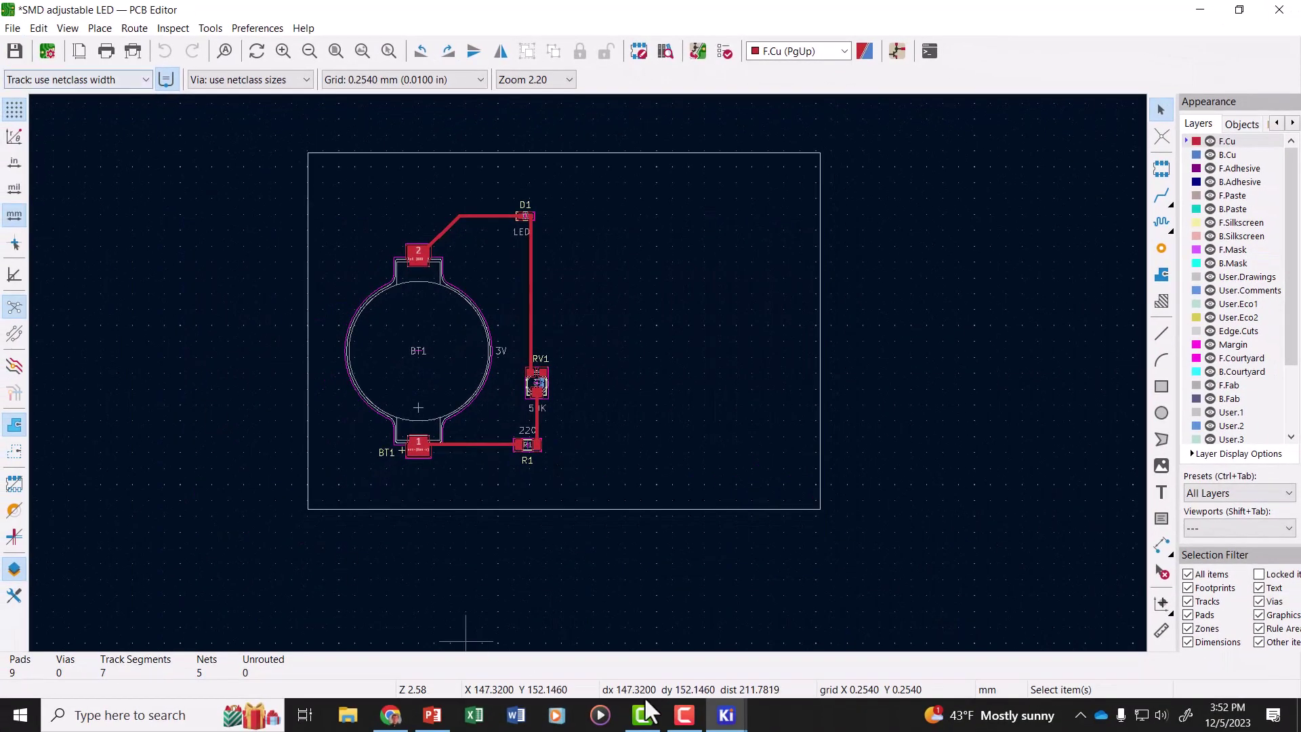
mouse_move(726, 724)
left_click(609, 665)
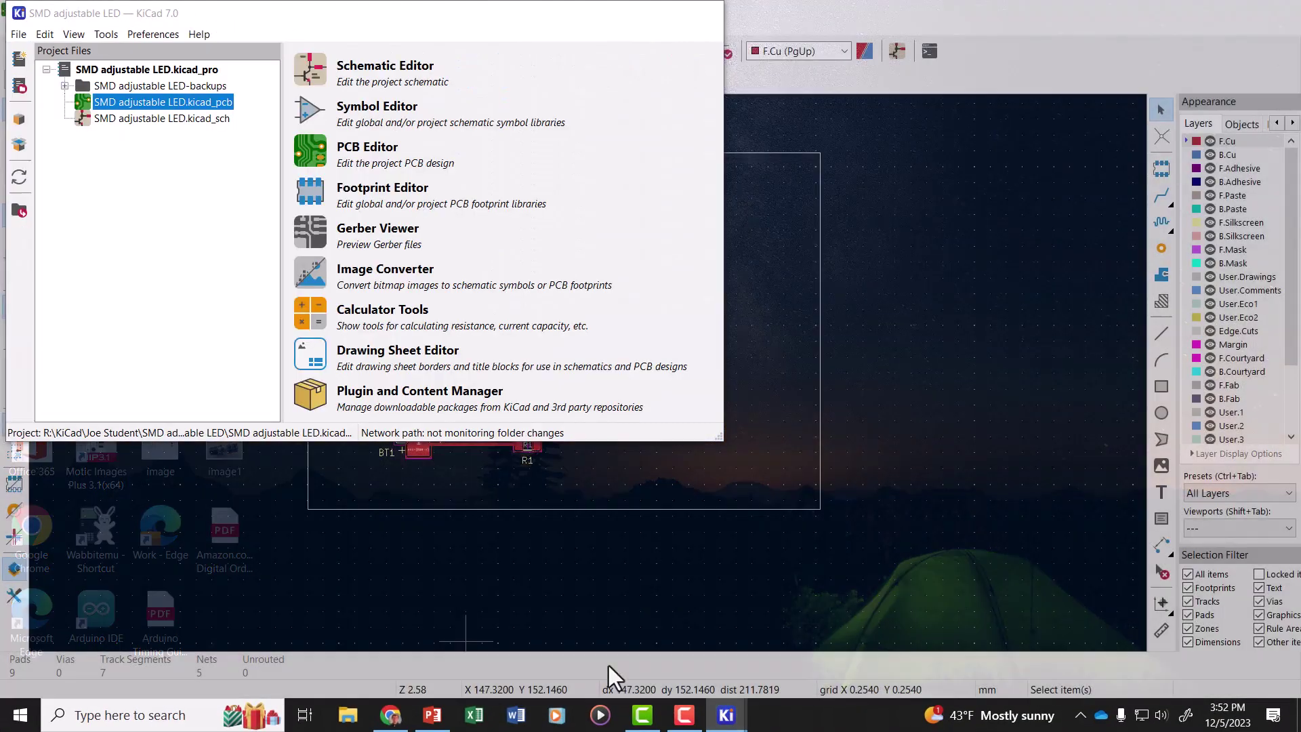
left_click(316, 234)
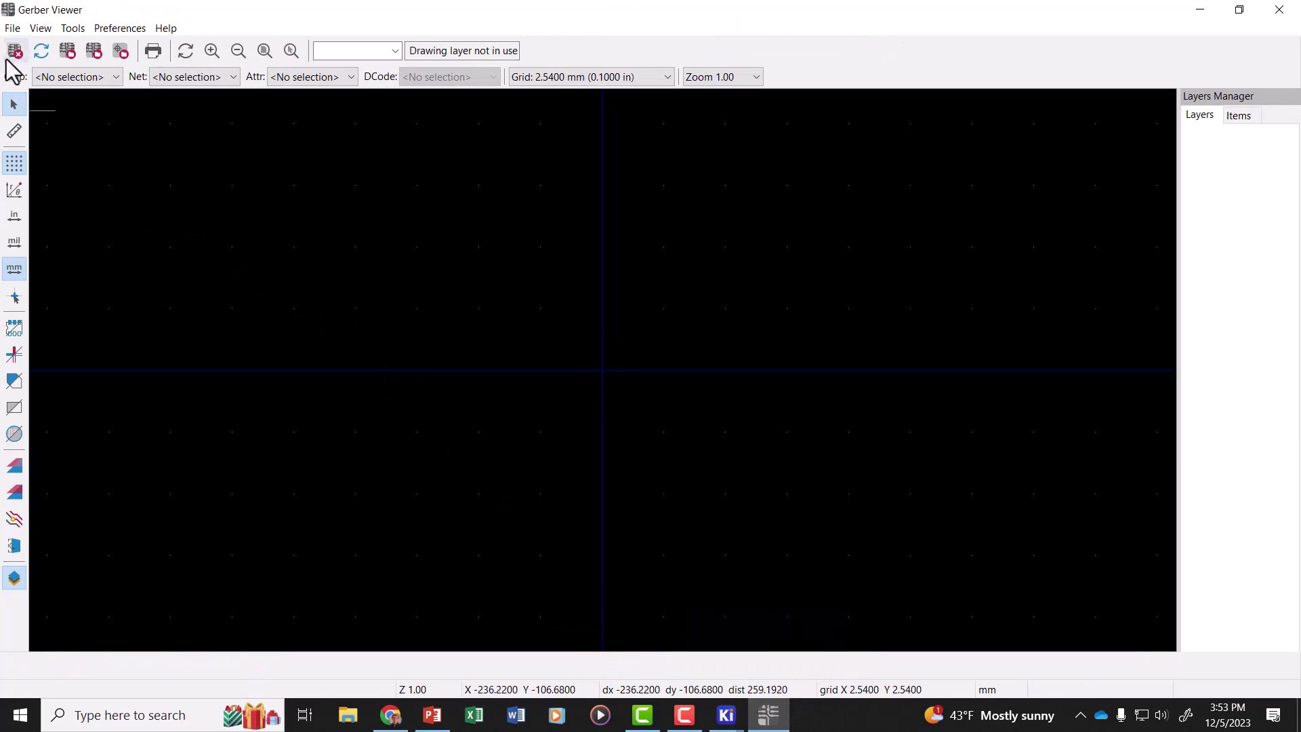
Step: Load SMD adjustable LED-job.gbrjob from the SMD adjustable LED-backups folder as a Gerber job file
left_click(13, 29)
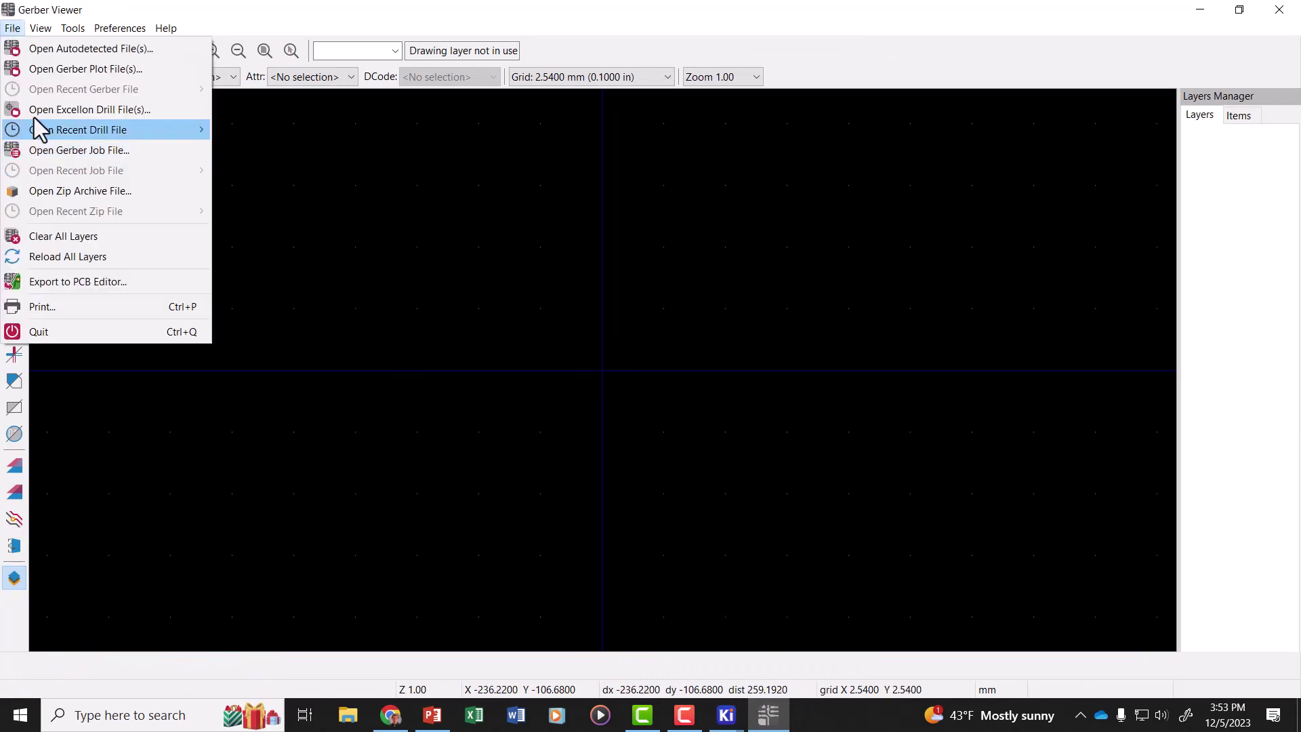
left_click(61, 152)
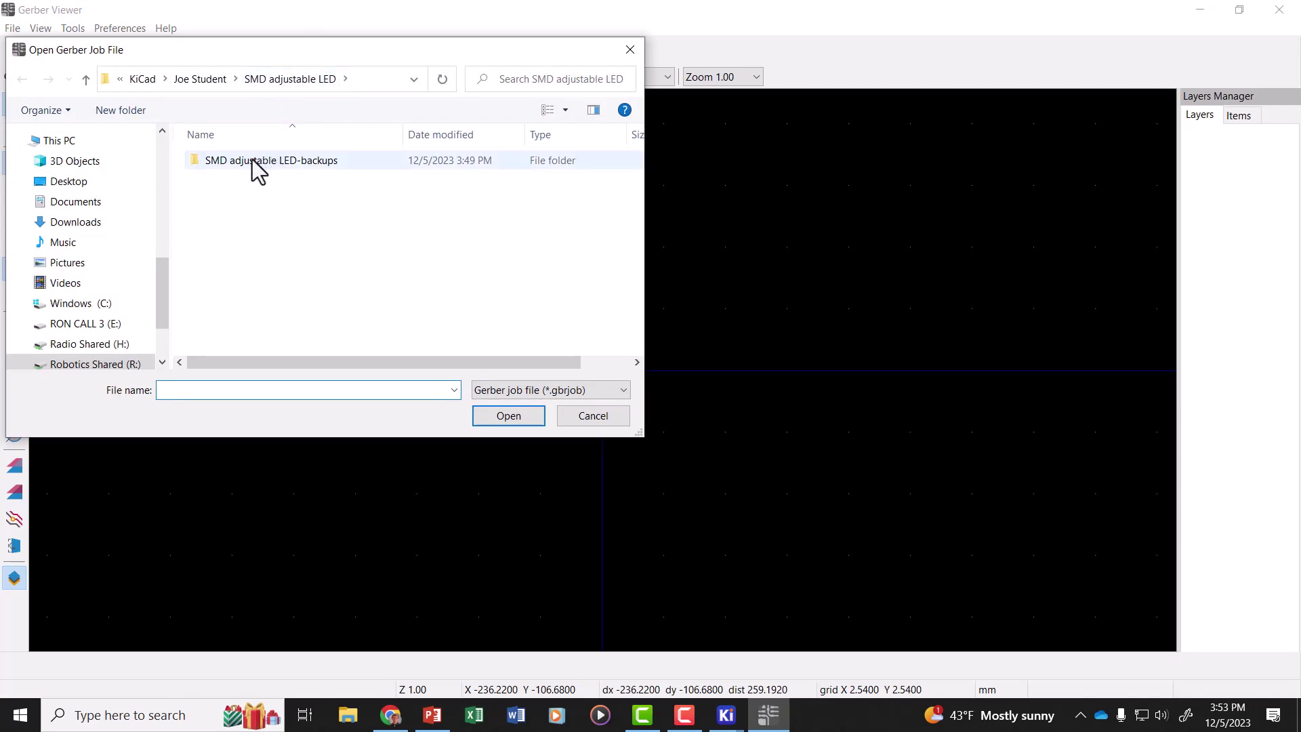
double_click(252, 160)
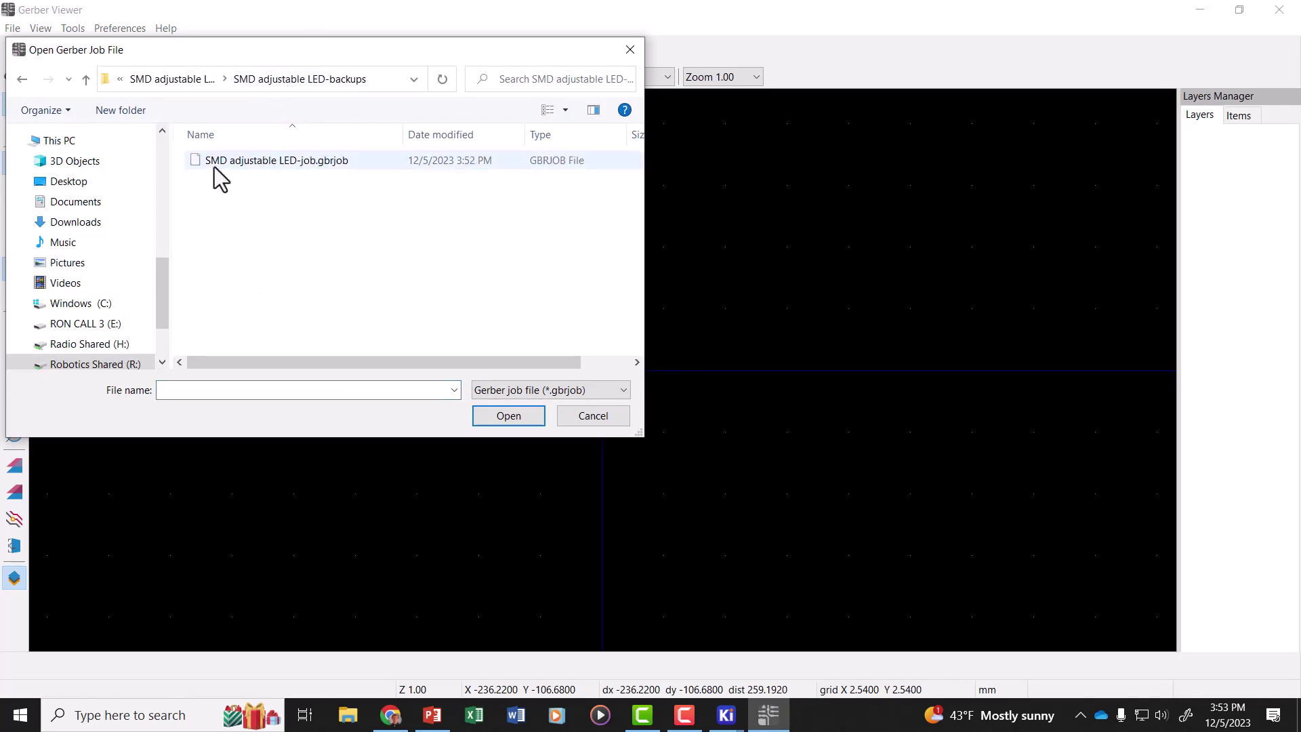
left_click(319, 162)
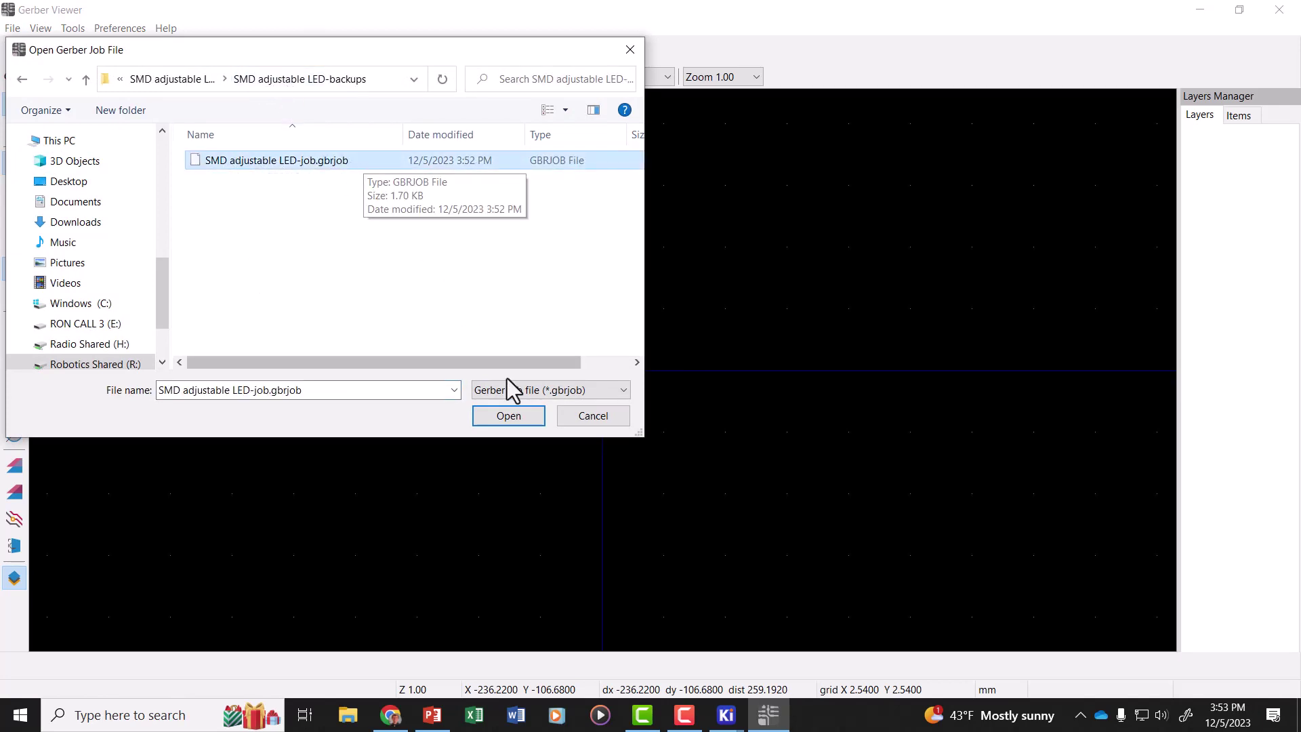
left_click(509, 417)
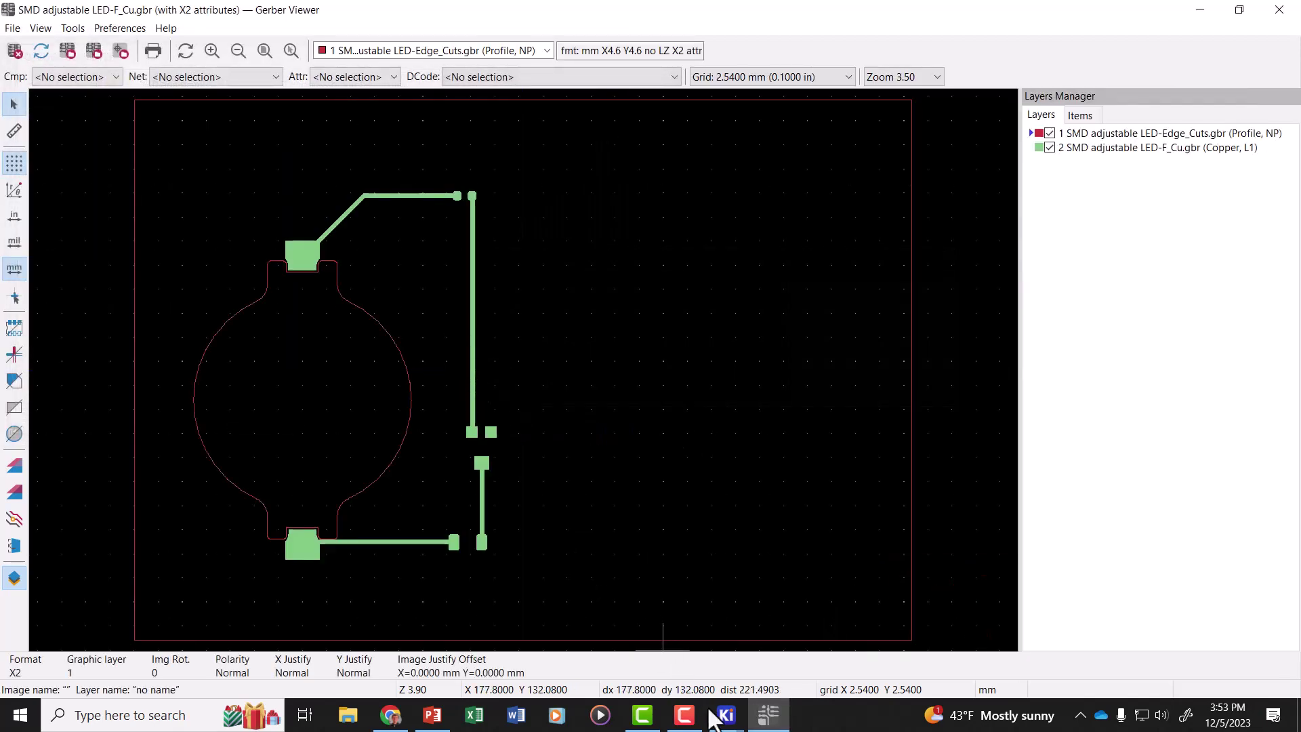
Step: Bring the PCB Editor with the SMD adjustable LED board back in front via the project manager
mouse_move(729, 716)
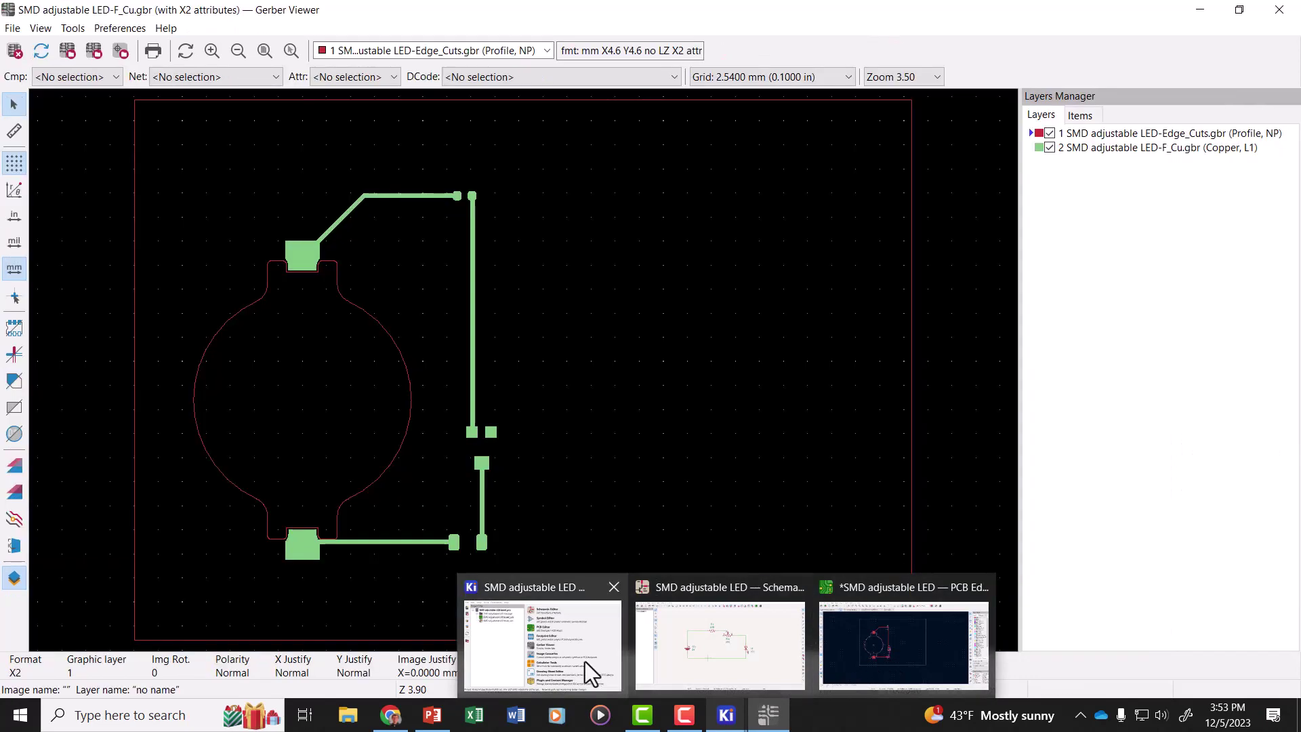
left_click(584, 657)
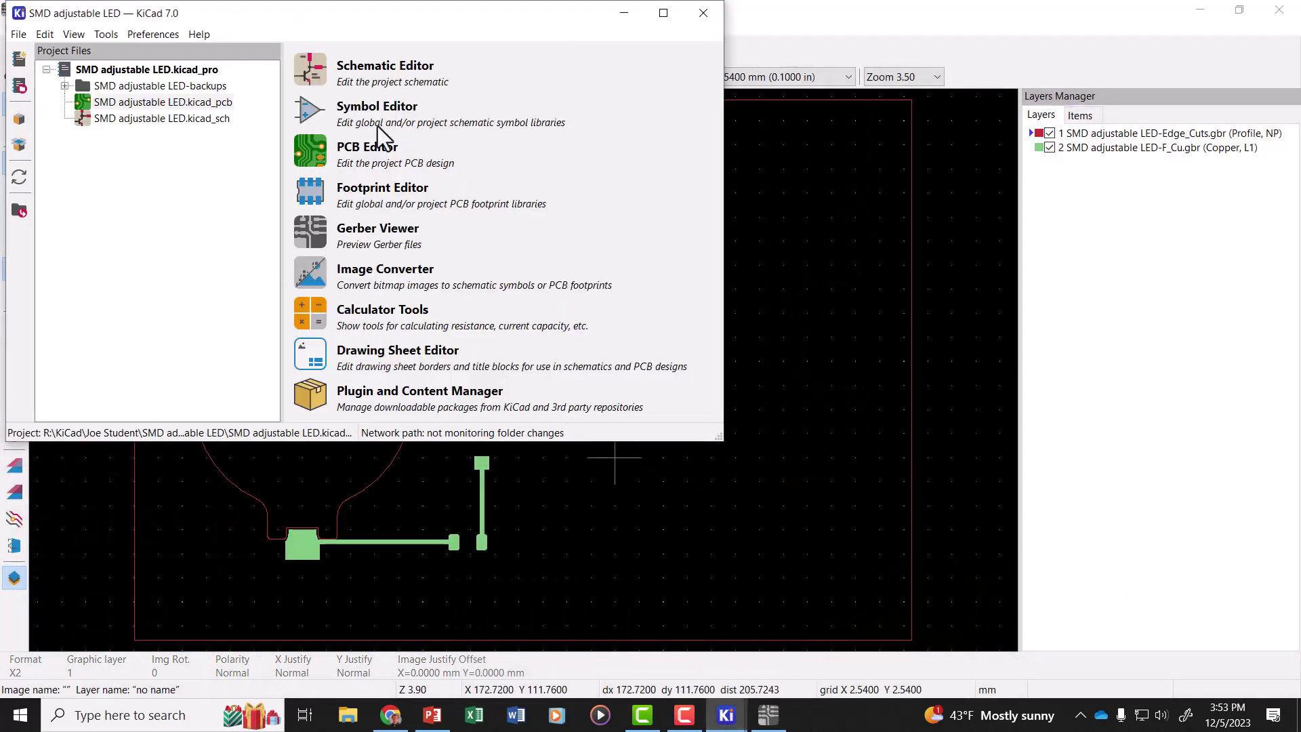
left_click(323, 150)
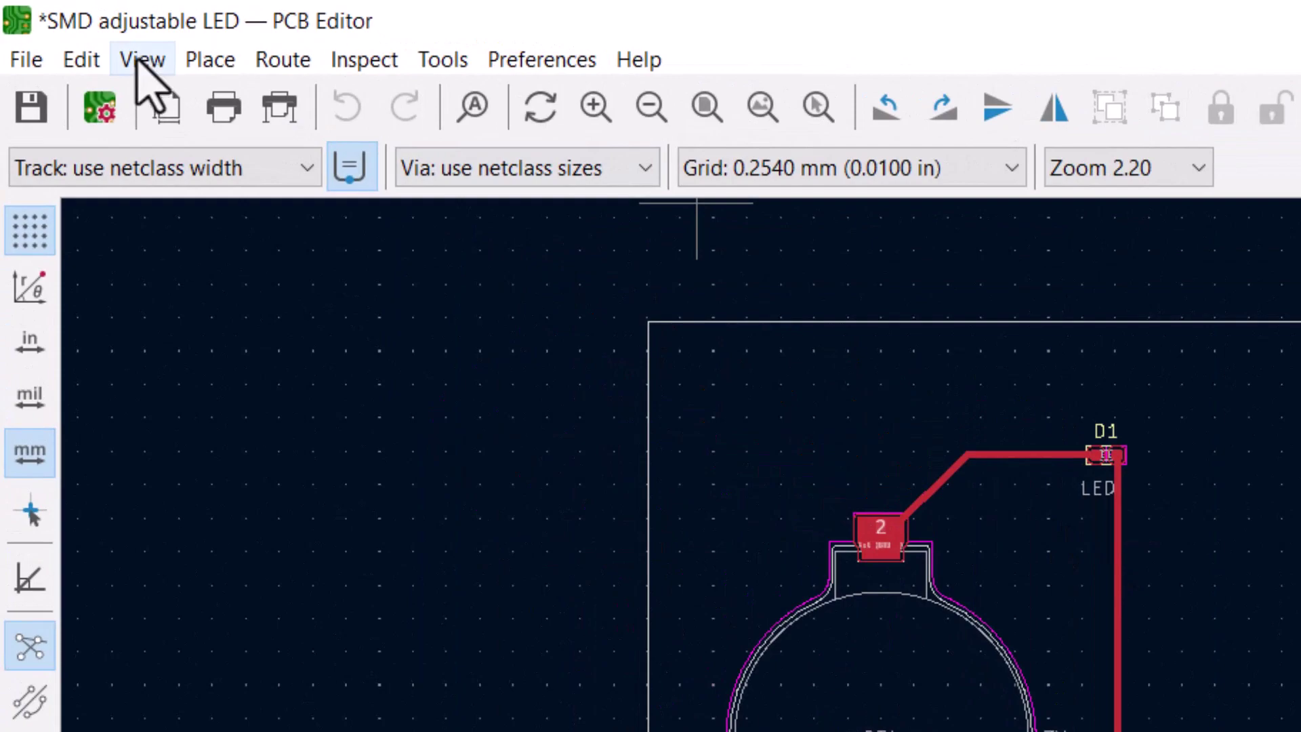
left_click(139, 64)
left_click(177, 212)
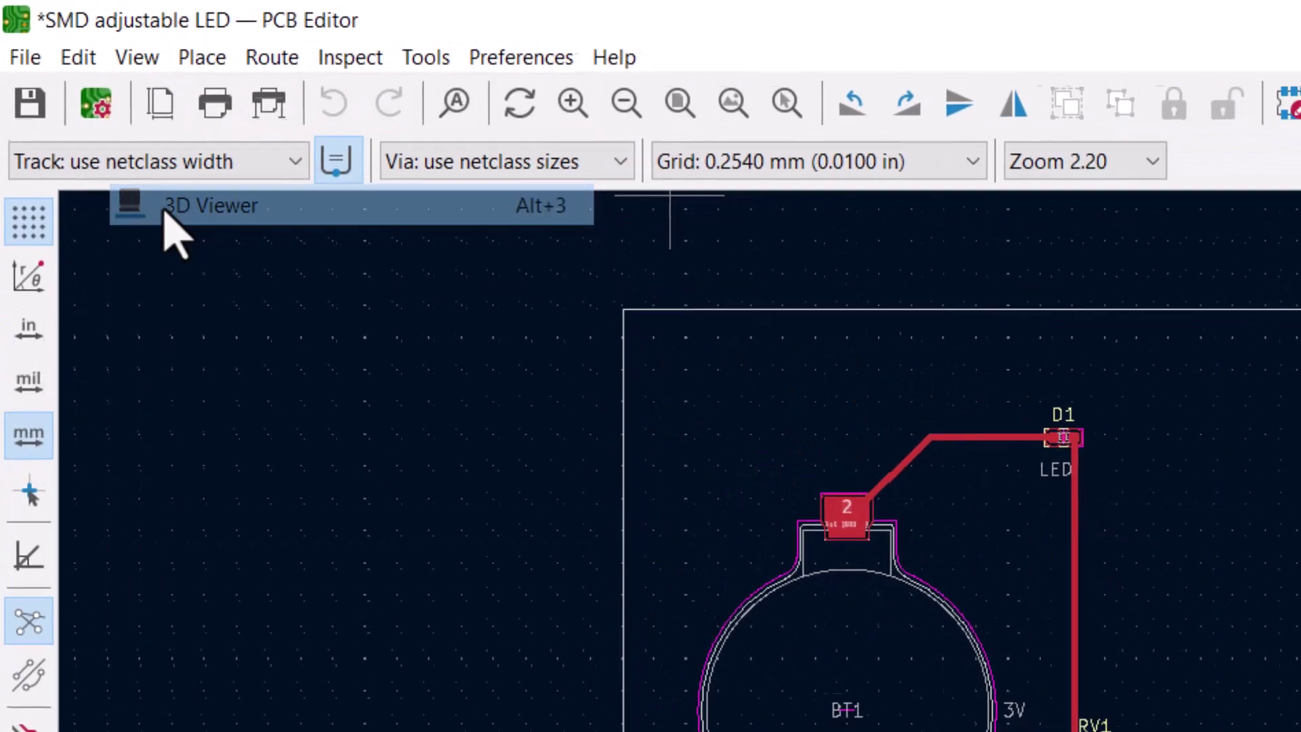
mouse_move(595, 433)
left_mouse_down()
mouse_move(682, 247)
mouse_move(554, 213)
mouse_move(616, 416)
mouse_move(569, 433)
mouse_move(571, 372)
mouse_move(588, 396)
mouse_move(547, 381)
mouse_move(599, 433)
left_mouse_up()
scroll(604, 363, "up", 2)
scroll(597, 436, "up", 2)
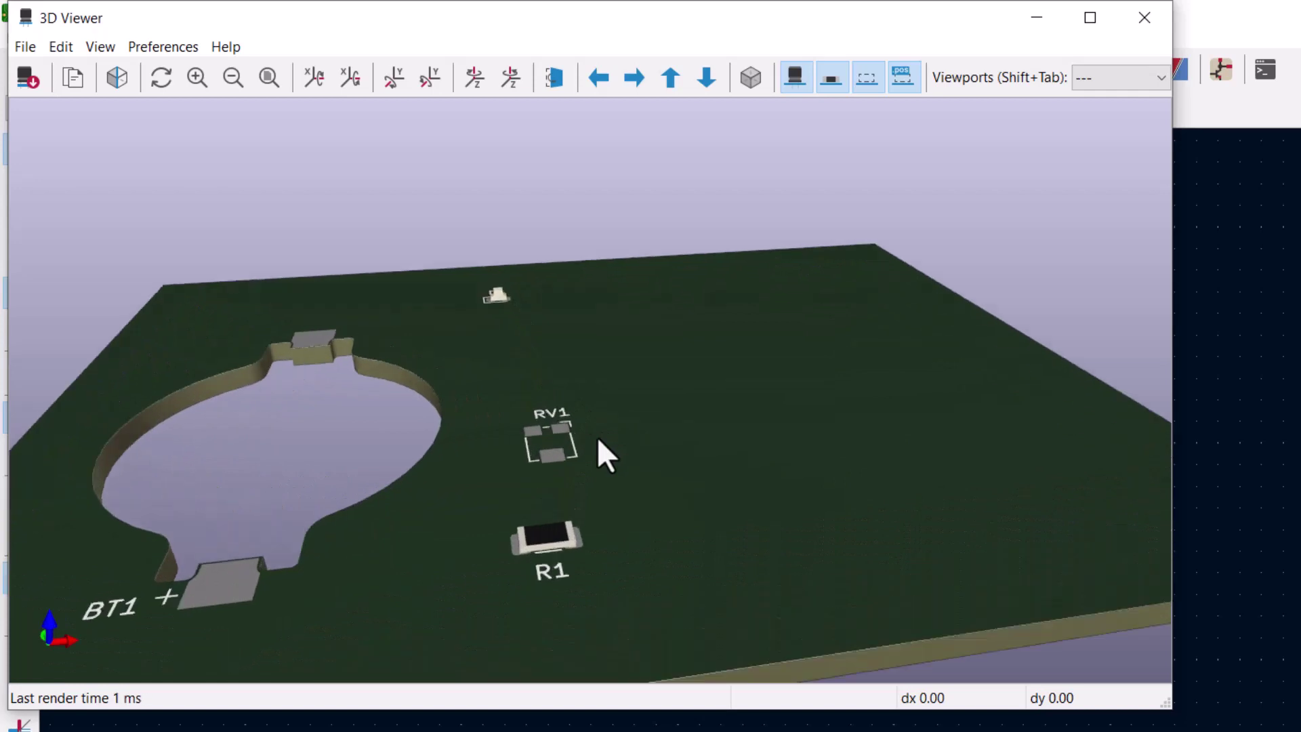
left_click_drag(548, 560, 588, 483)
scroll(542, 474, "up", 2)
left_click_drag(200, 445, 180, 357)
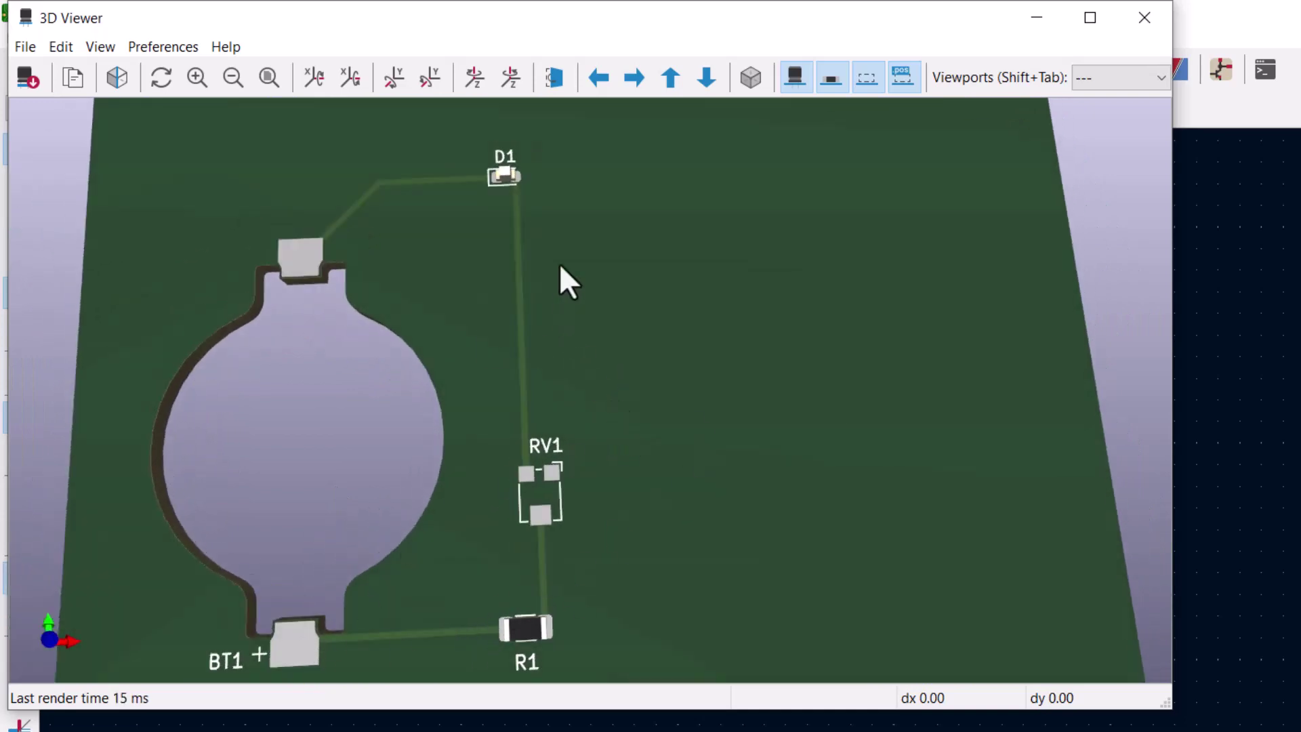
left_click(1146, 19)
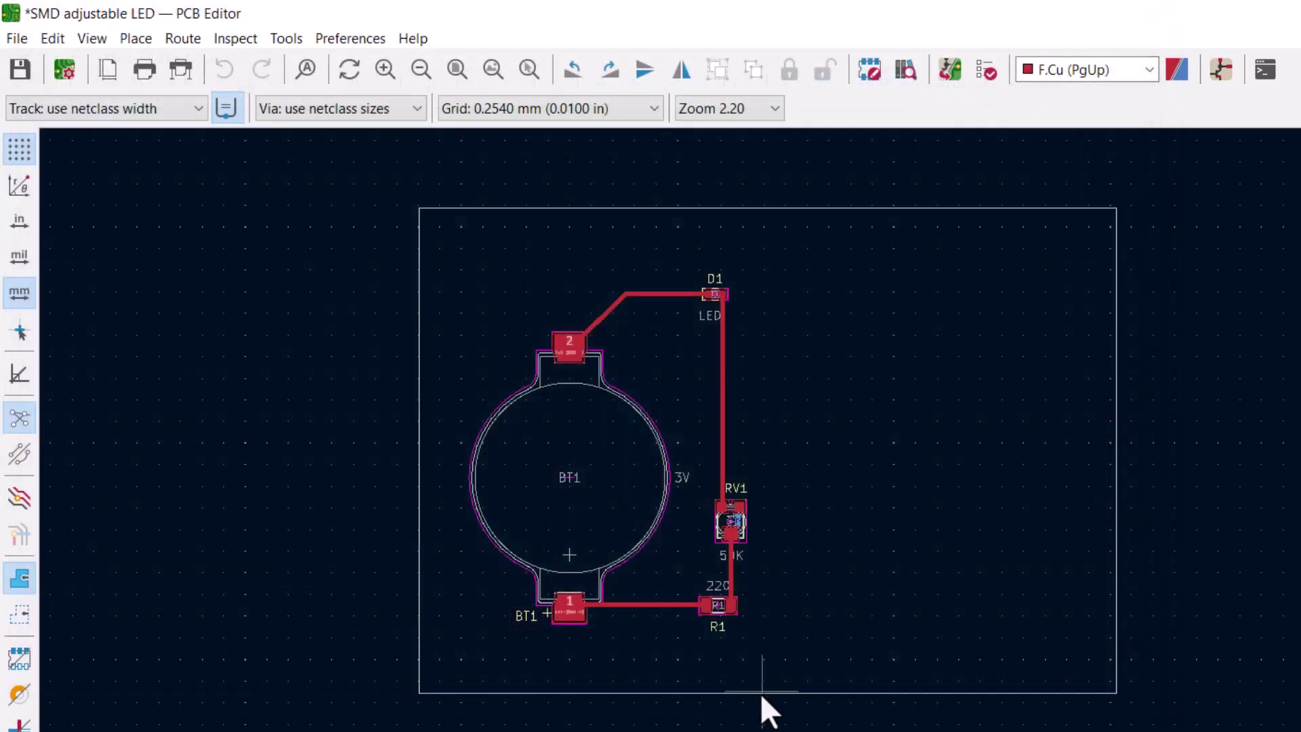
Step: Switch from the PCB Editor back to the Gerber Viewer from the taskbar
left_click(779, 729)
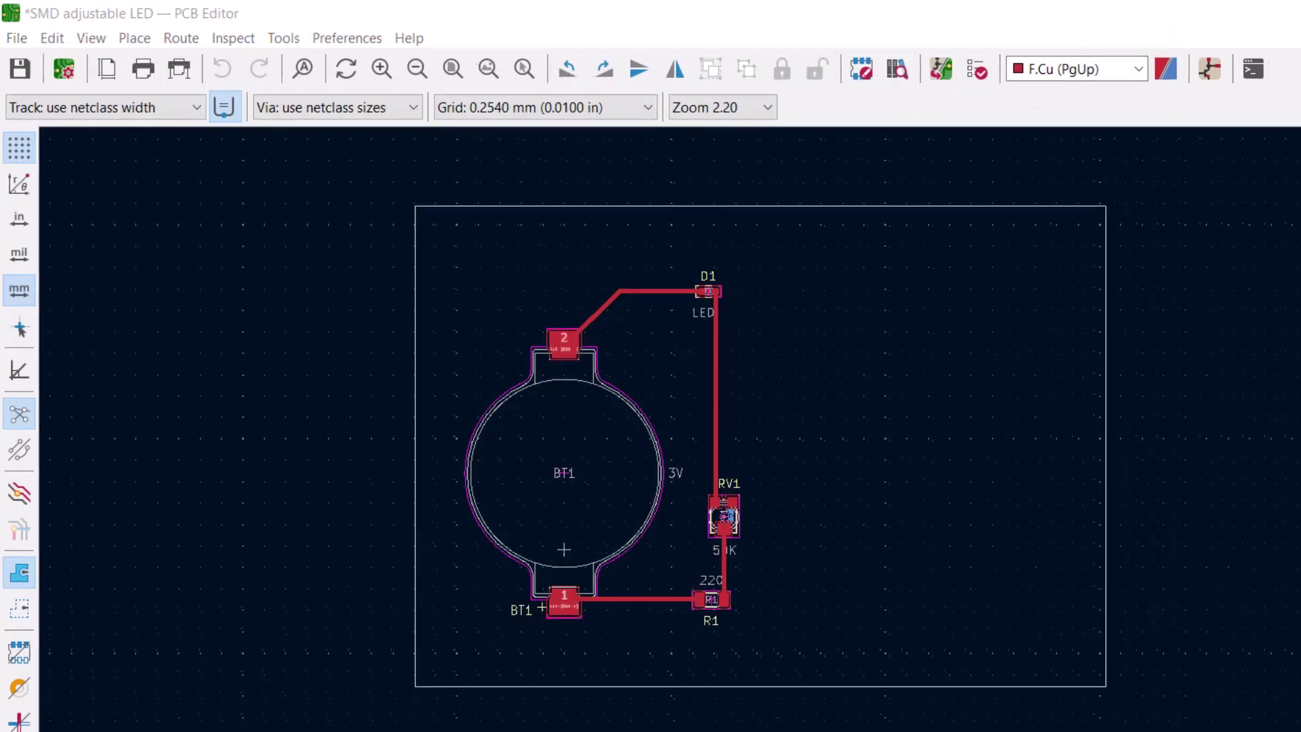